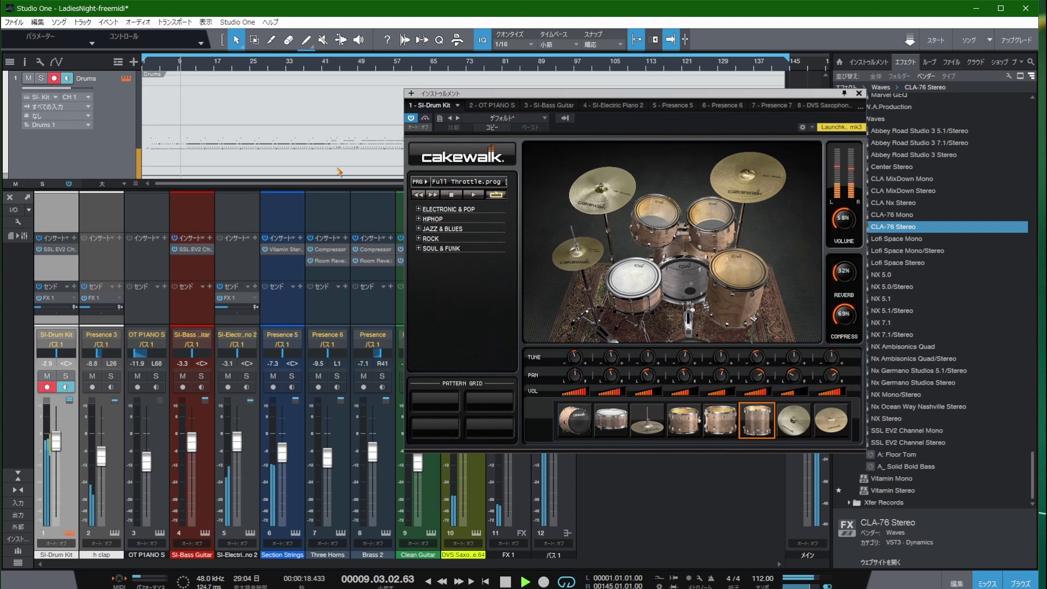
Step: Inspect the drum kit channel's SSL EV2 insert and the h clap channel's Presence instrument, closing the instrument window
{"action": "left_click", "coordinate": [57, 250]}
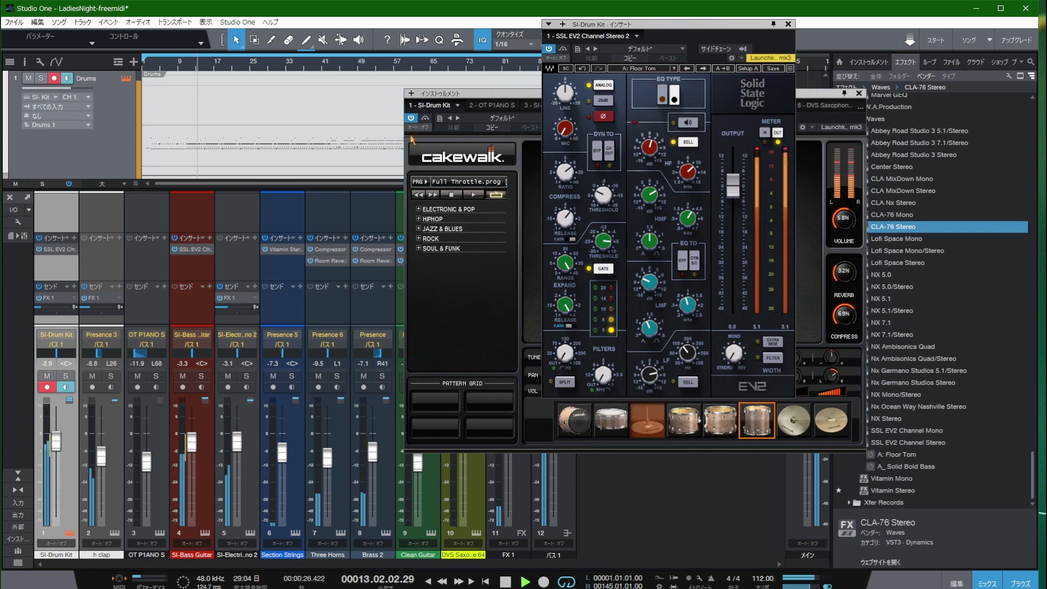
{"action": "left_click", "coordinate": [105, 226]}
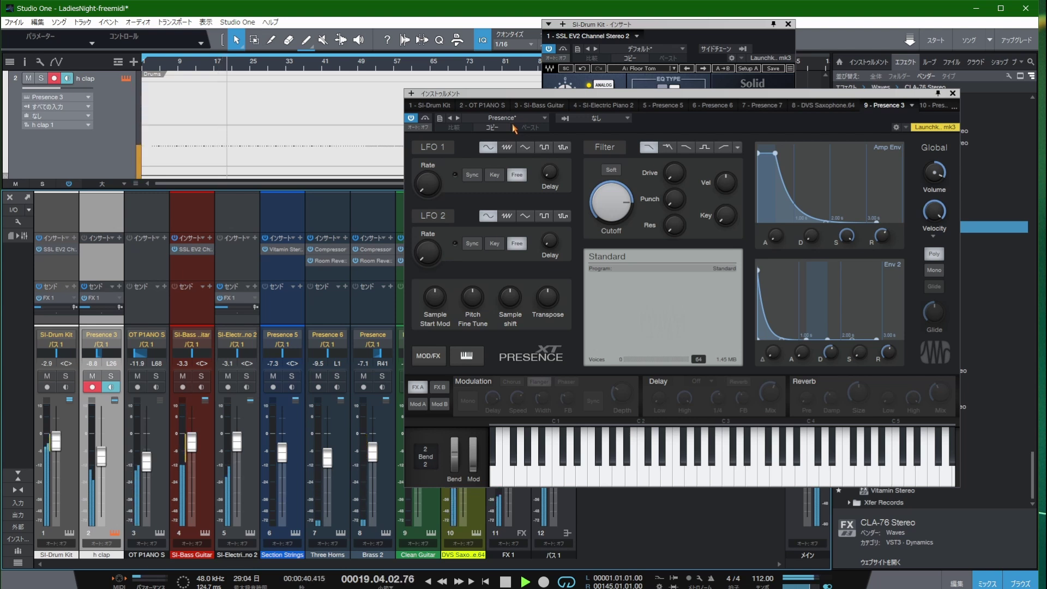
{"action": "left_click", "coordinate": [953, 95]}
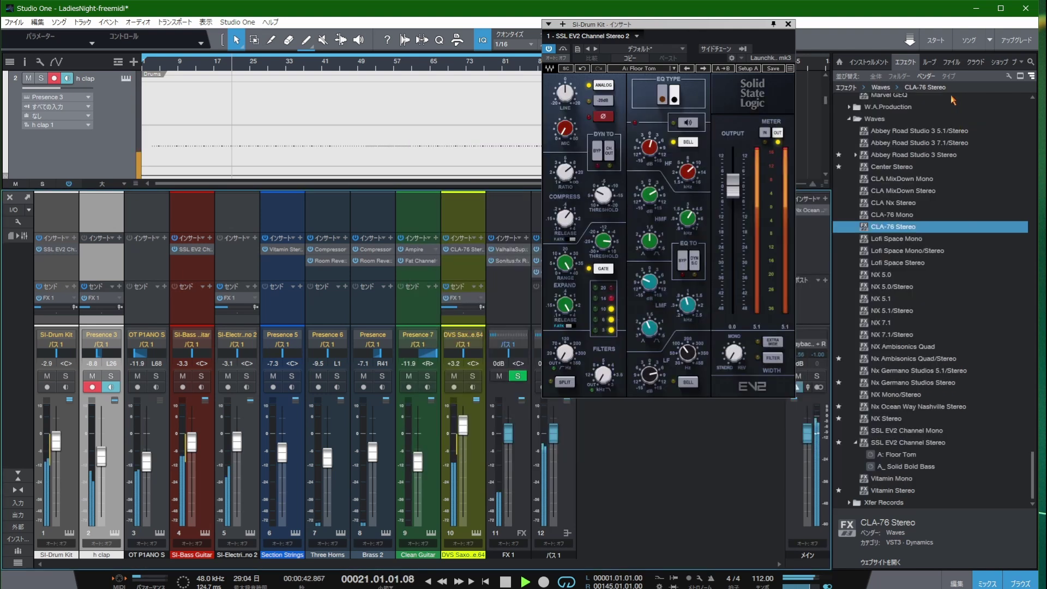
Step: Close the drum insert window, then inspect the OT PIANO S instrument and its preset list on the Ac Piano channel
{"action": "left_click", "coordinate": [145, 226]}
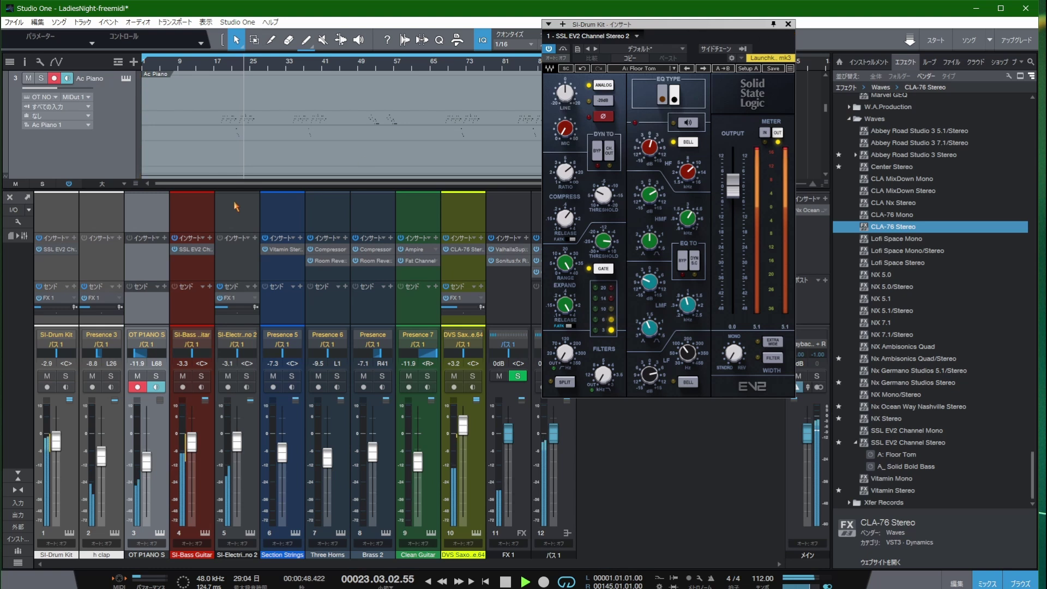
{"action": "left_click", "coordinate": [788, 24]}
{"action": "left_click", "coordinate": [160, 533]}
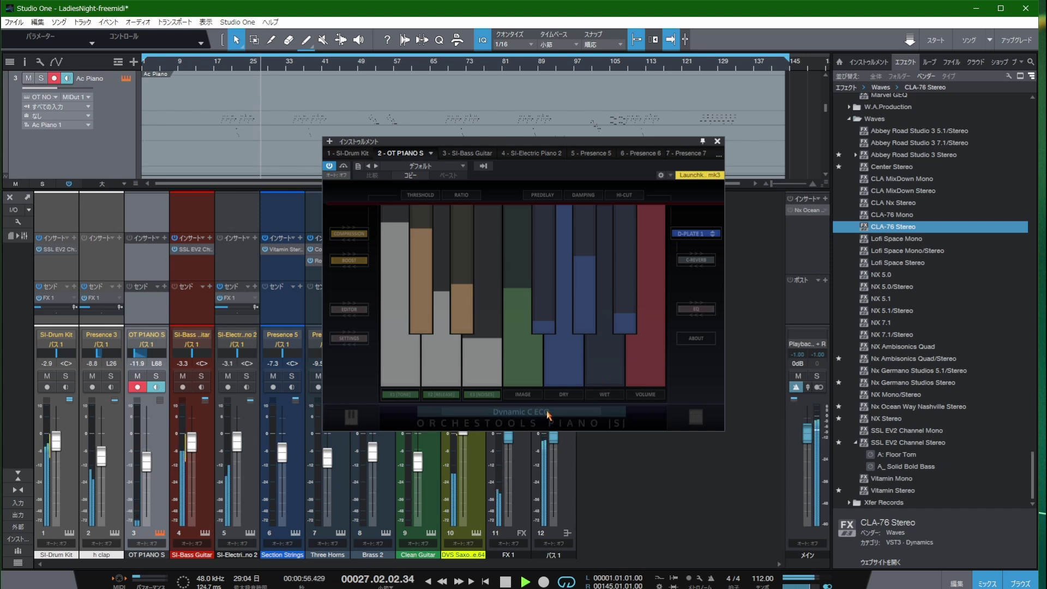
{"action": "left_click", "coordinate": [548, 413]}
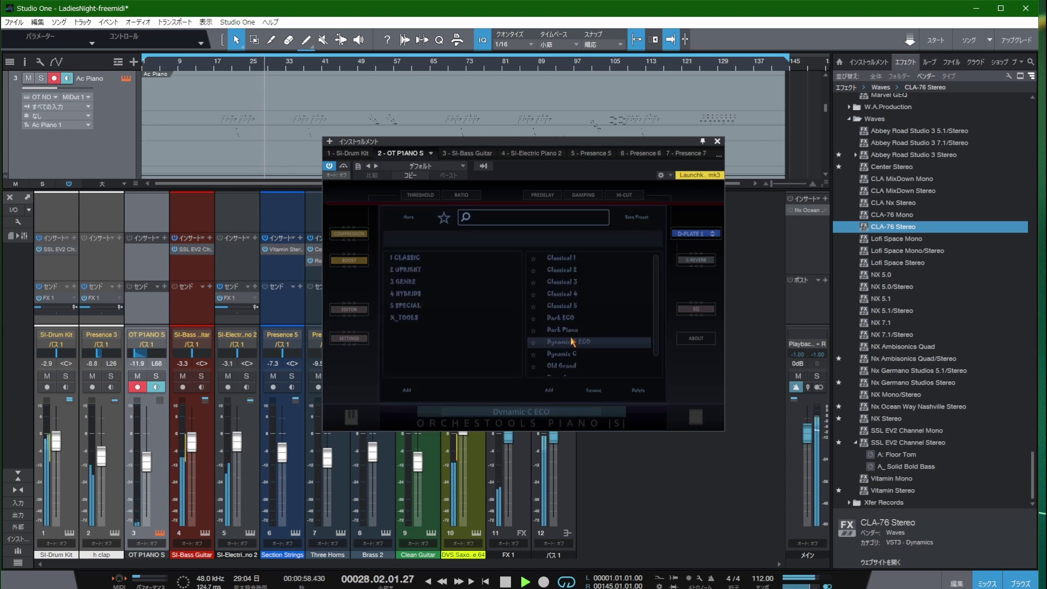
{"action": "left_click", "coordinate": [518, 416]}
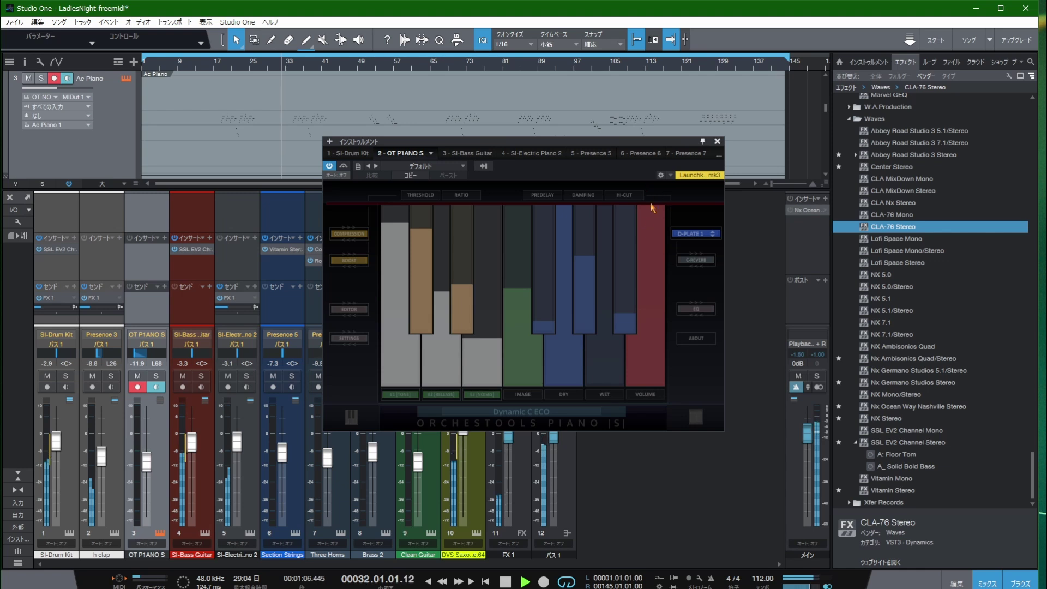
{"action": "left_click", "coordinate": [717, 142]}
Step: Inspect the SI-Bass Guitar channel's instrument and its SSL EV2 Channel insert, closing each window
{"action": "left_click", "coordinate": [191, 213]}
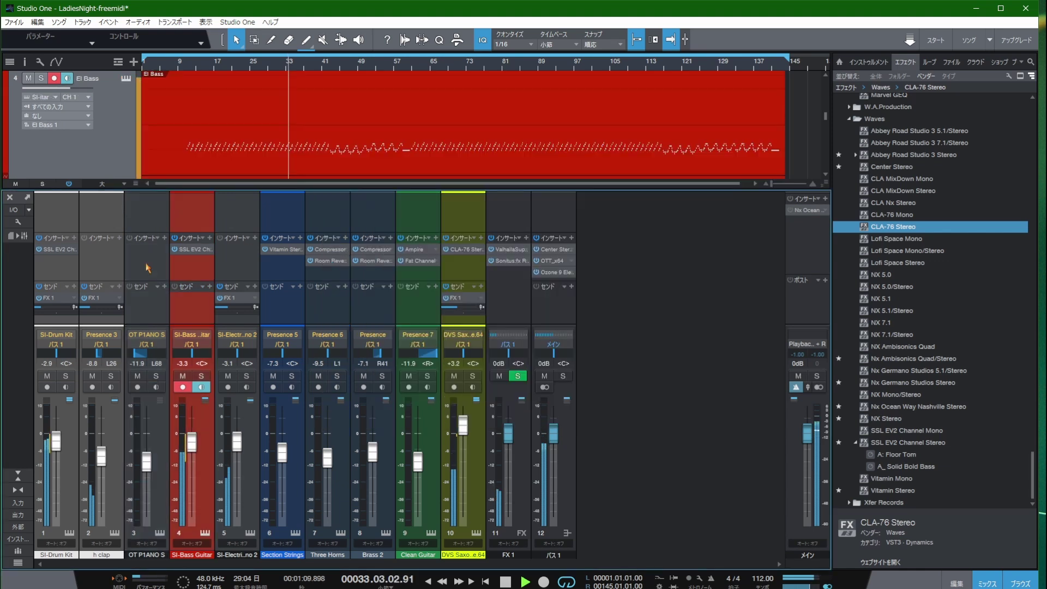
{"action": "left_click", "coordinate": [205, 534]}
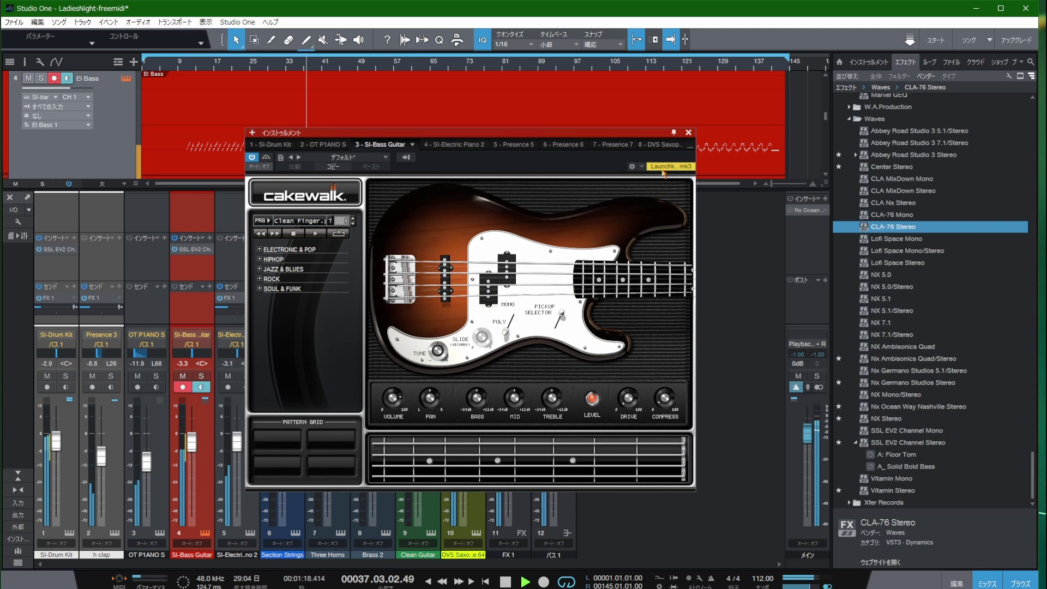
{"action": "left_click", "coordinate": [688, 133]}
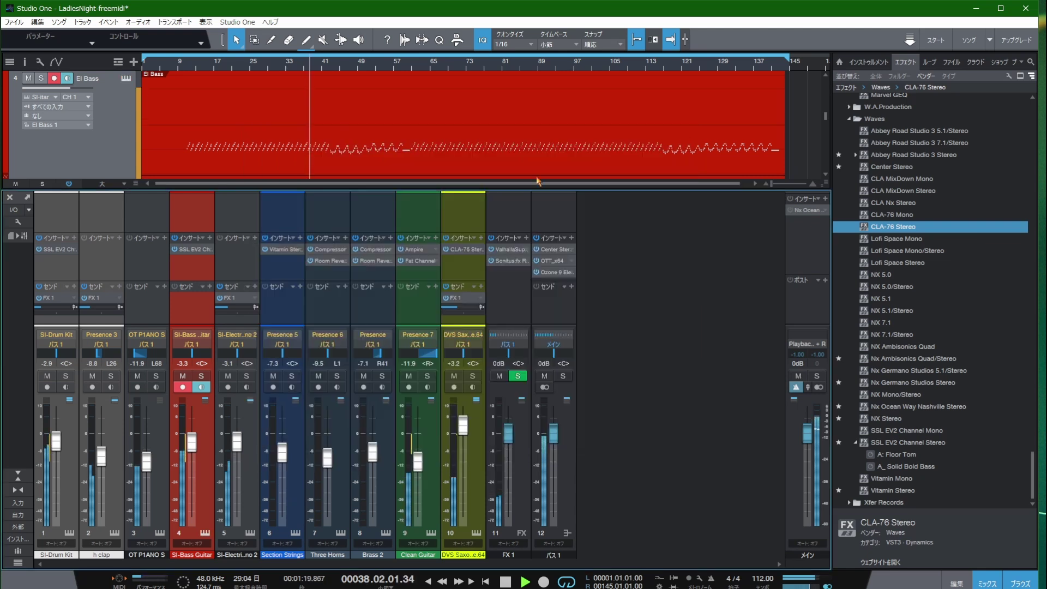
{"action": "left_click", "coordinate": [192, 249]}
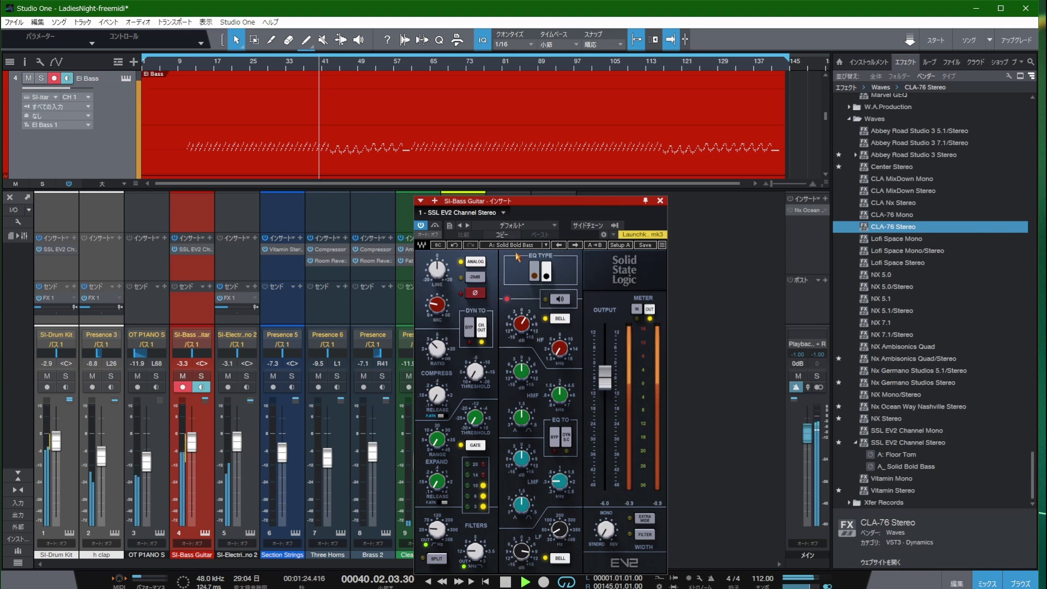
{"action": "left_click", "coordinate": [660, 202]}
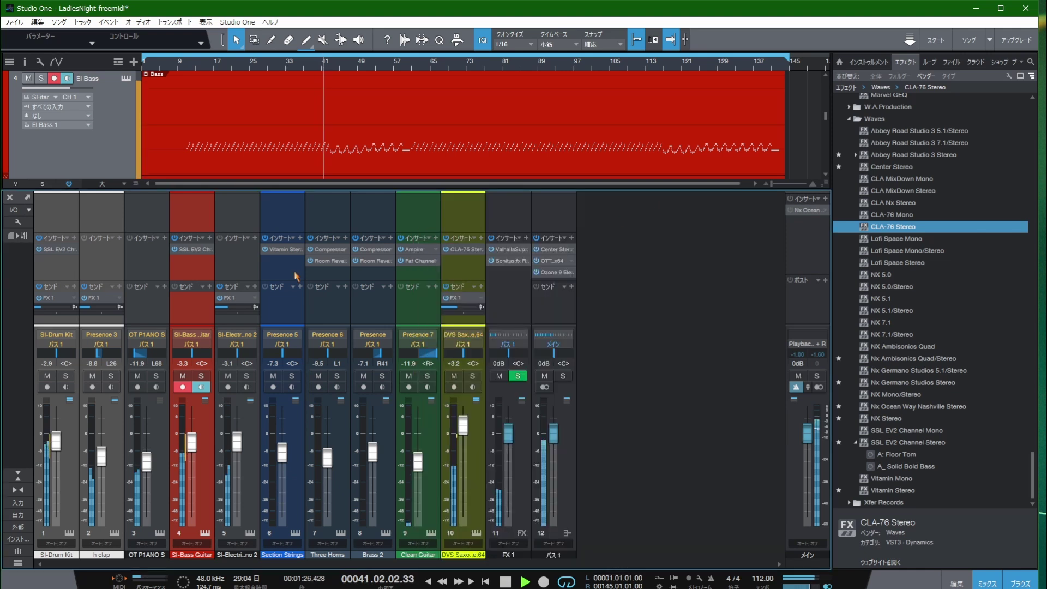
Step: Inspect the SI-Electric Piano instrument on the Rhodes channel and close its window
{"action": "left_click", "coordinate": [229, 261]}
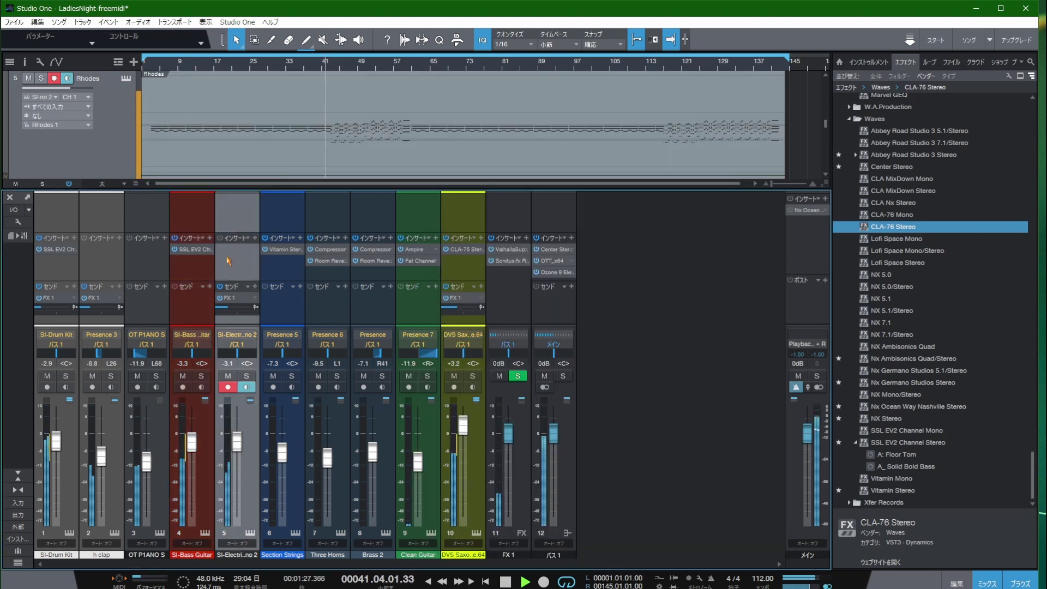
{"action": "left_click", "coordinate": [250, 533]}
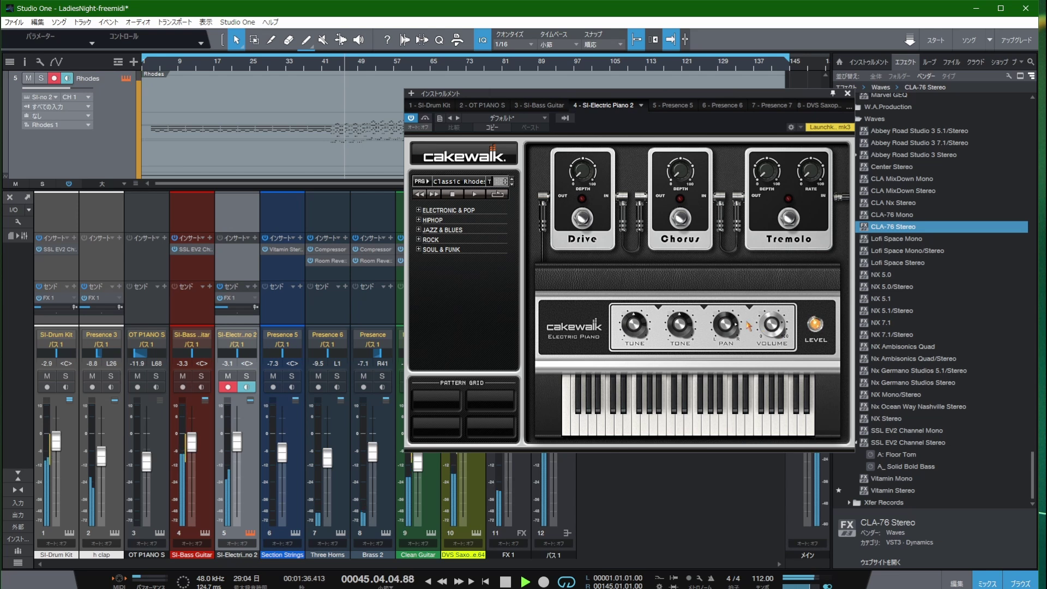
{"action": "left_click", "coordinate": [847, 93]}
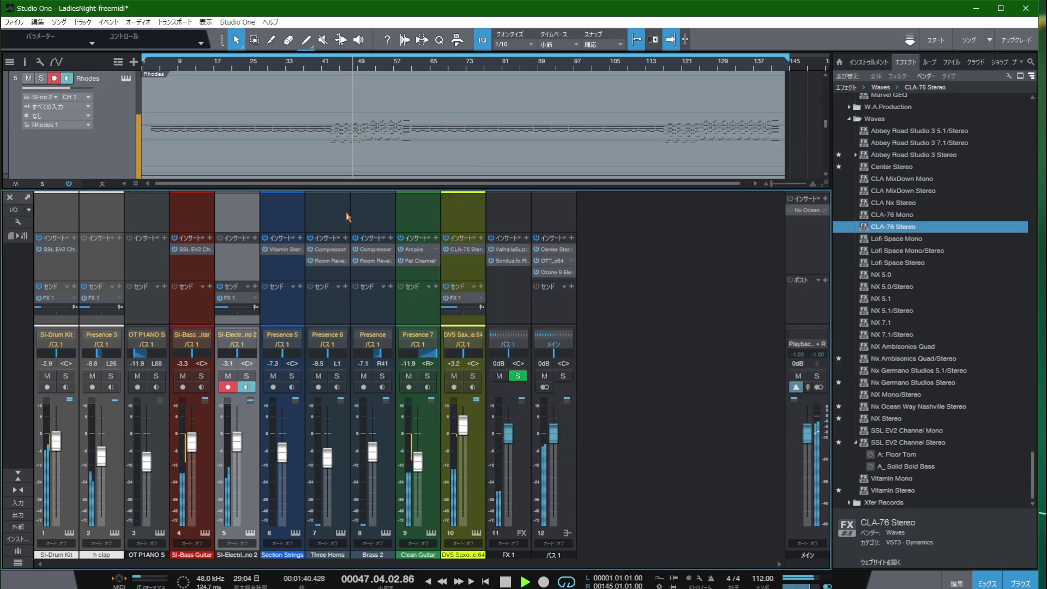
Step: Inspect the Section Strings channel's Presence instrument and its Vitamin Stereo insert, closing each window
{"action": "left_click", "coordinate": [282, 223]}
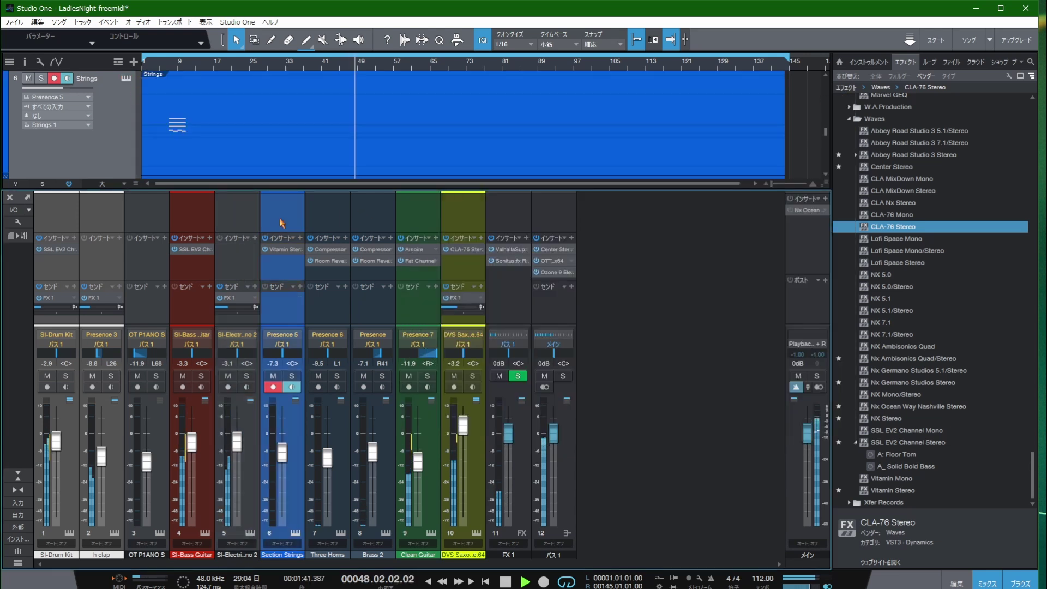
{"action": "left_click", "coordinate": [295, 534]}
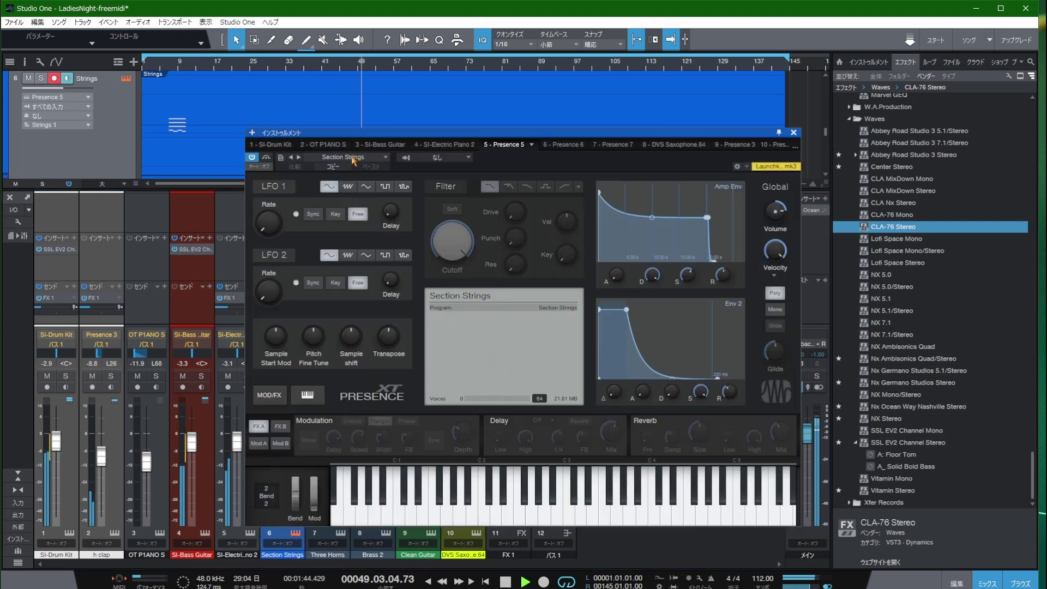
{"action": "left_click", "coordinate": [794, 133]}
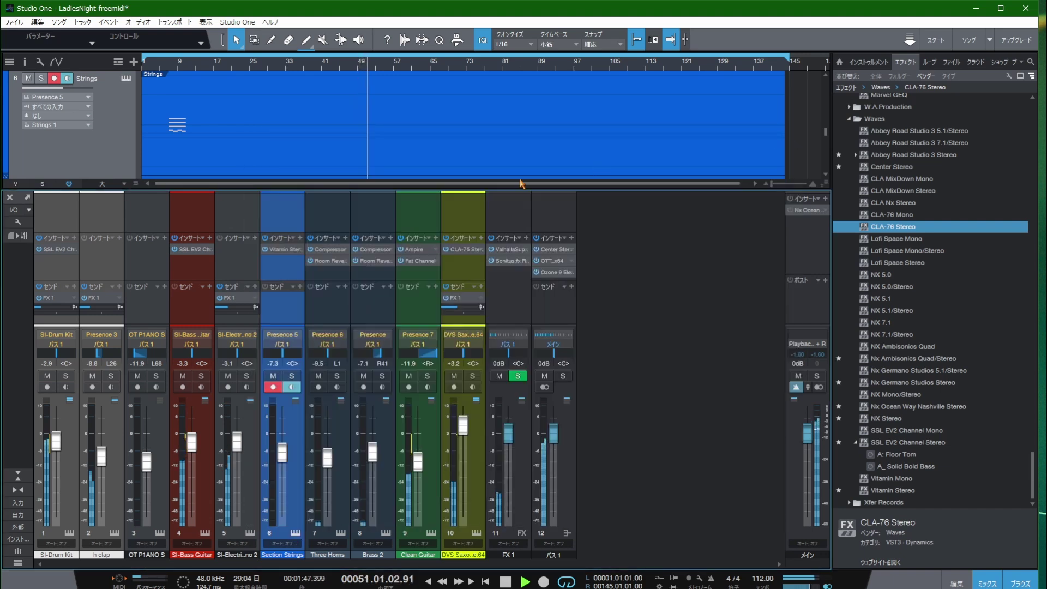
{"action": "left_click", "coordinate": [279, 251]}
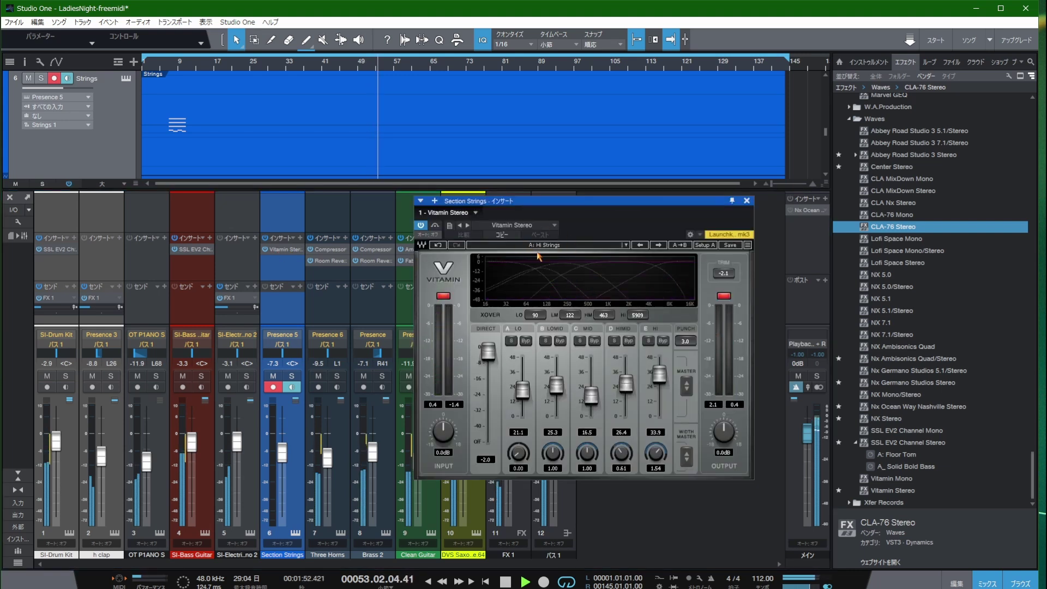
{"action": "left_click", "coordinate": [747, 200]}
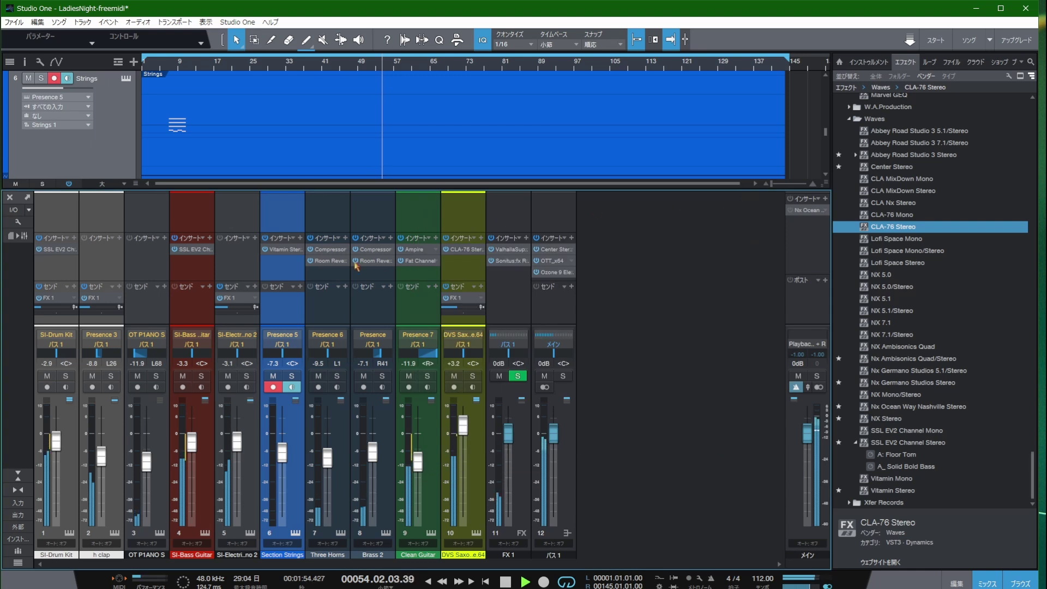
Step: Inspect the Presence instrument on the Three Horns channel and close its window
{"action": "left_click", "coordinate": [344, 223]}
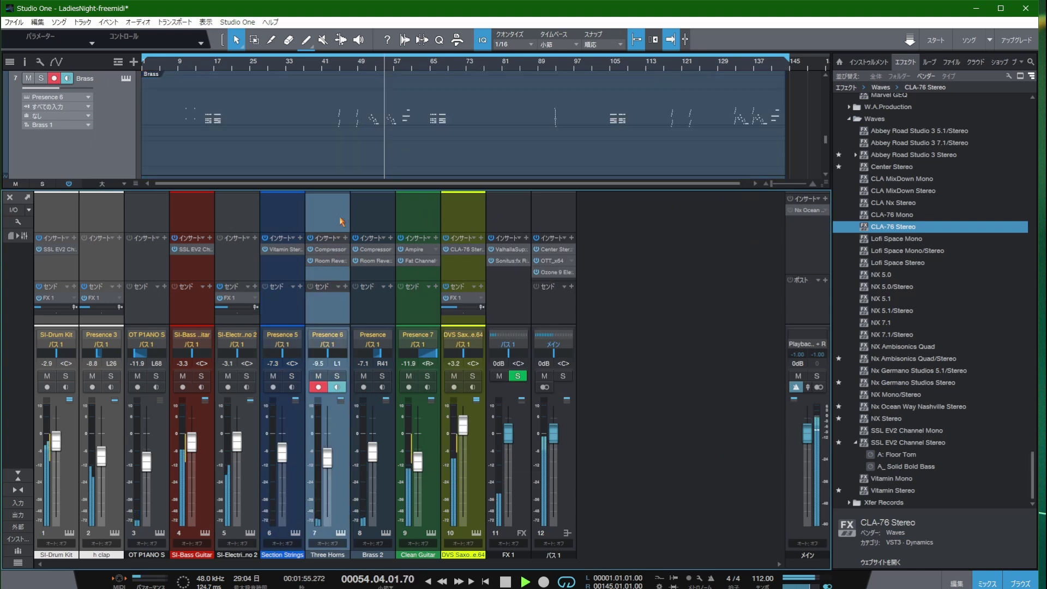
{"action": "left_click", "coordinate": [340, 534]}
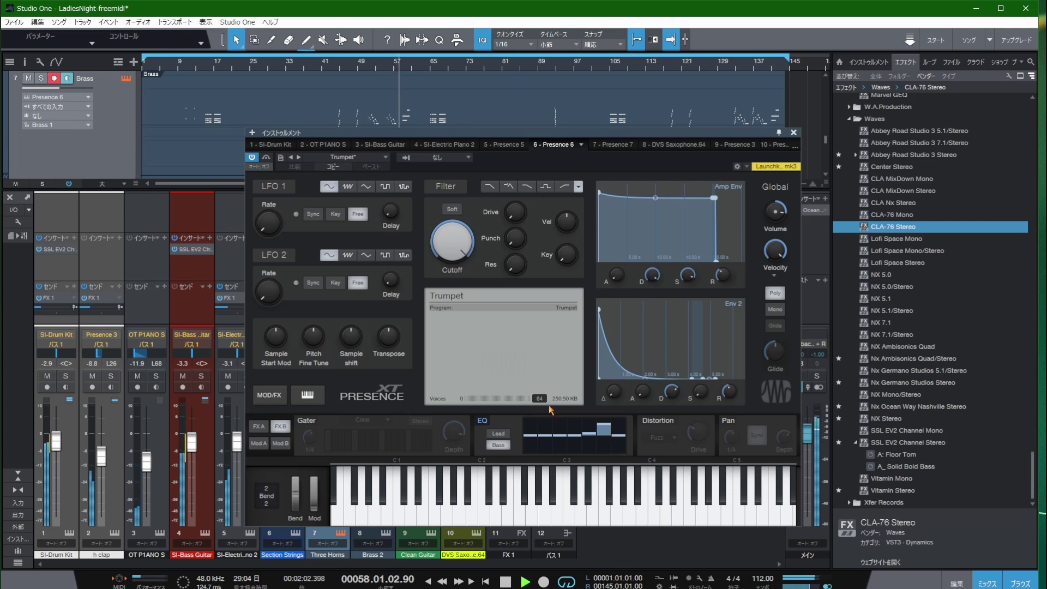
{"action": "left_click", "coordinate": [794, 132]}
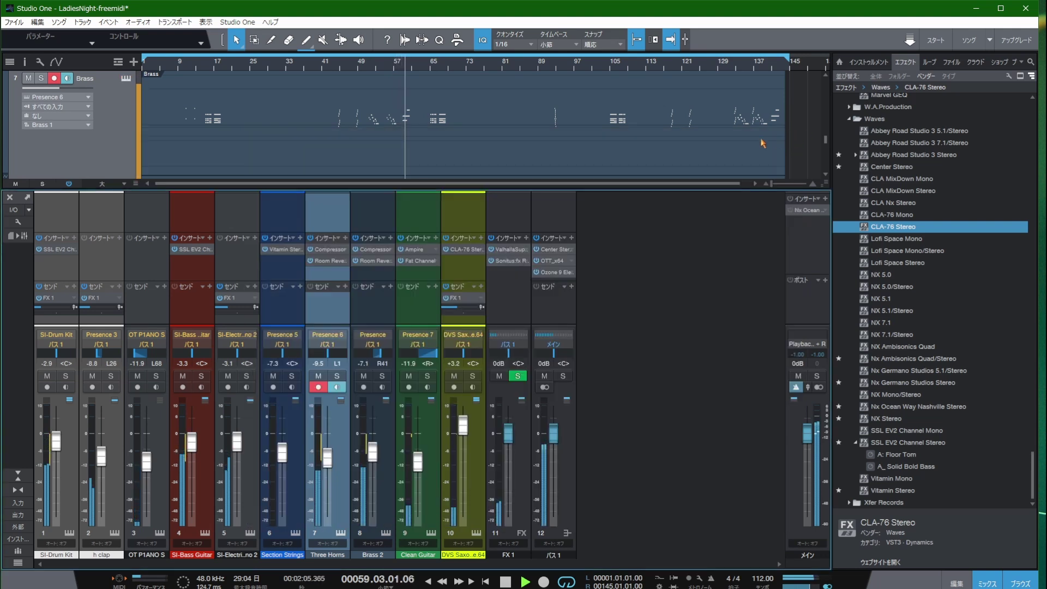
Step: Inspect the Brass 2 channel's Presence instrument, including its effects section, and close its window
{"action": "left_click", "coordinate": [369, 225]}
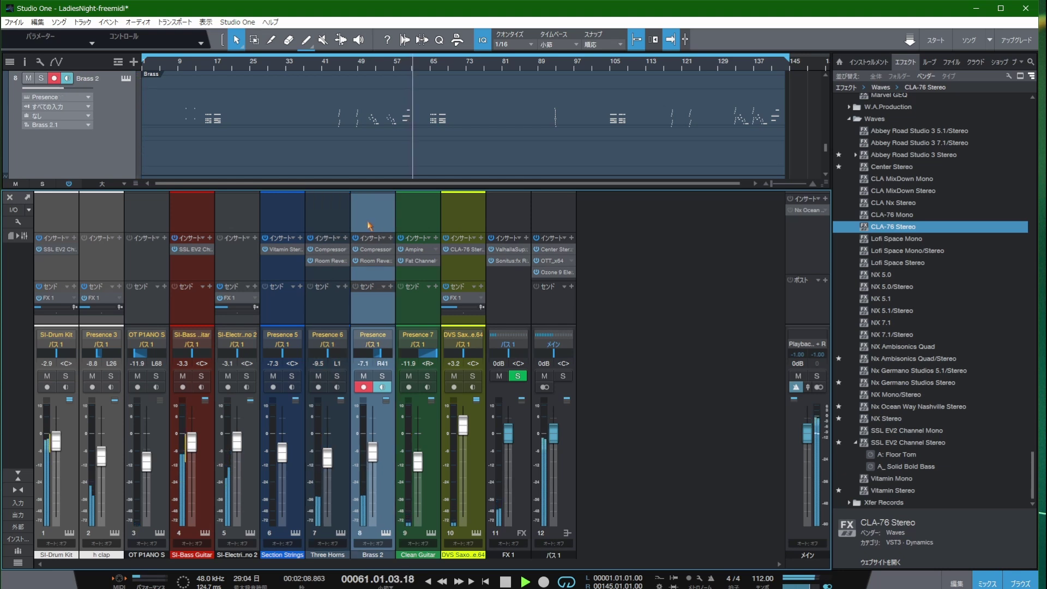
{"action": "left_click", "coordinate": [385, 534]}
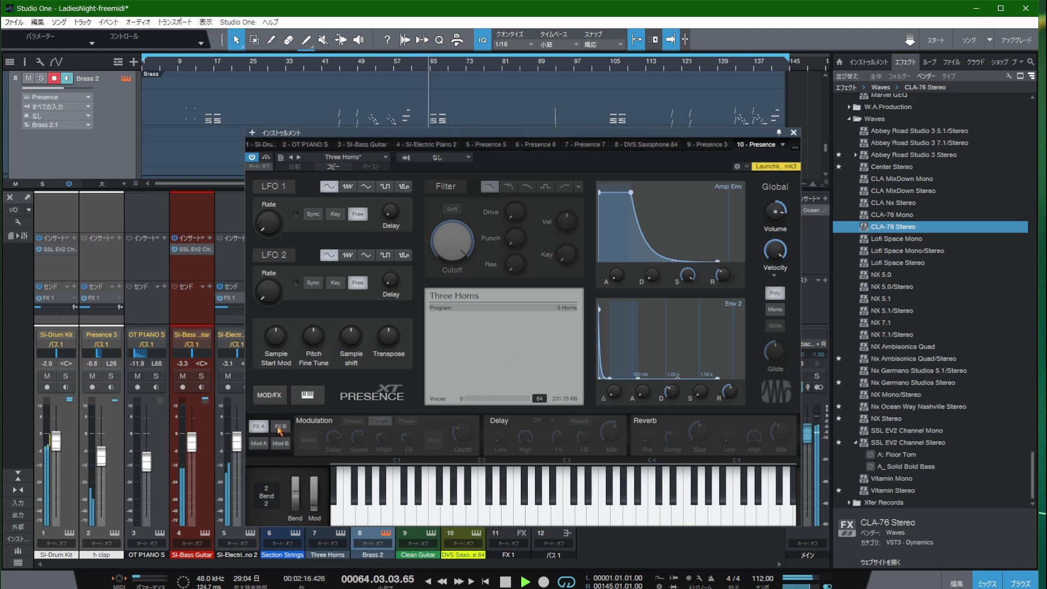
{"action": "left_click", "coordinate": [268, 431]}
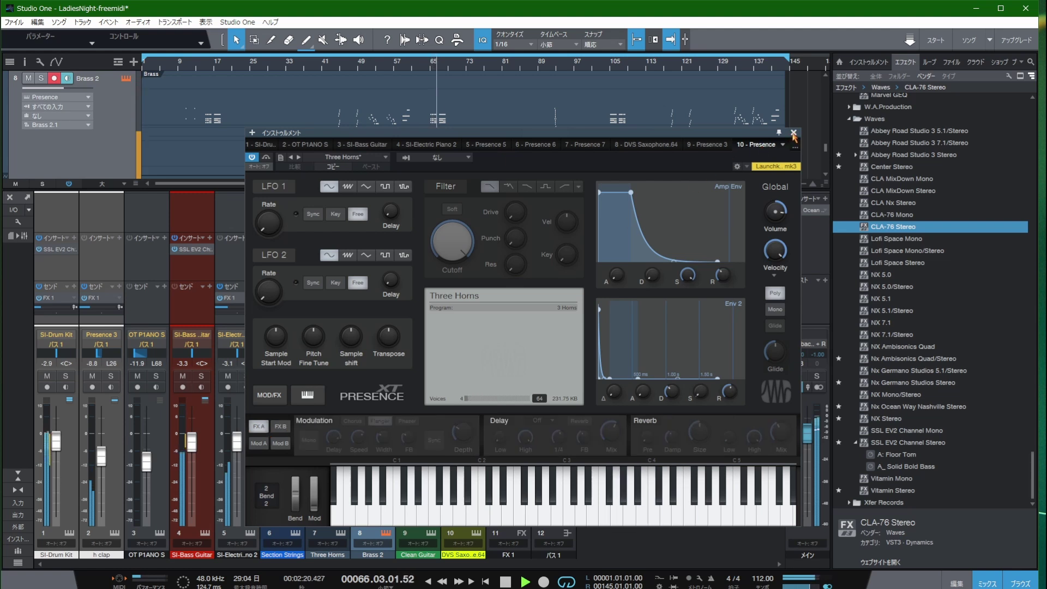
{"action": "left_click", "coordinate": [794, 133]}
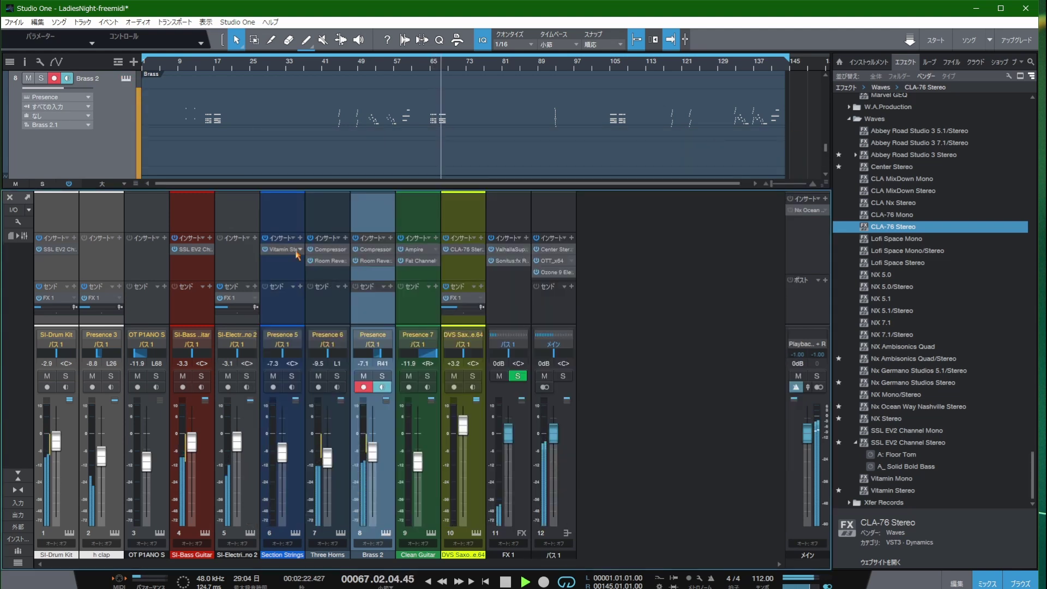
Step: Inspect the Compressor and Room Reverb inserts on the Three Horns channel, then close the insert window
{"action": "left_click", "coordinate": [325, 250]}
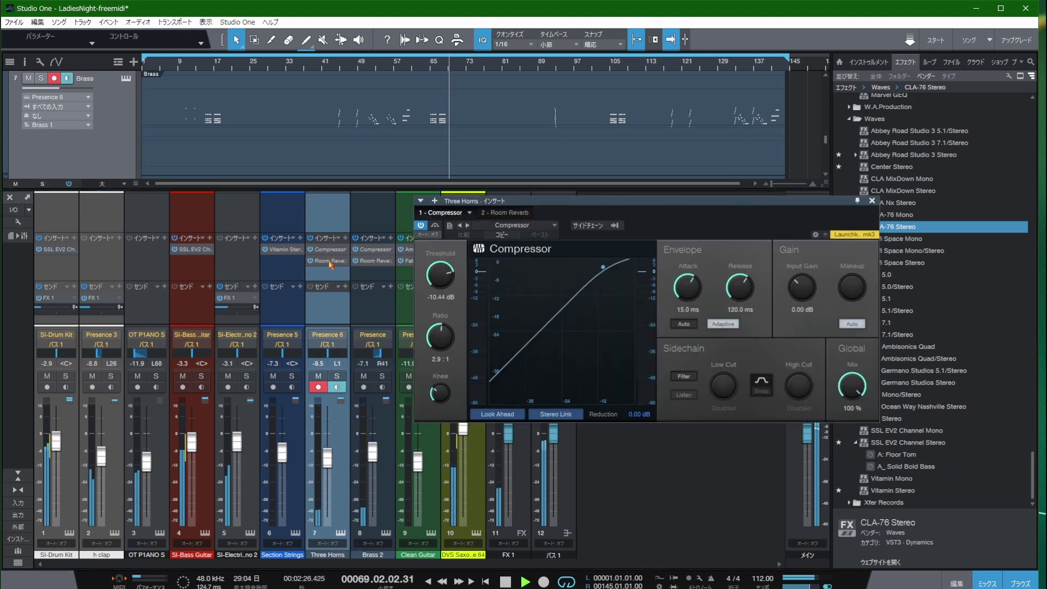
{"action": "left_click", "coordinate": [329, 261]}
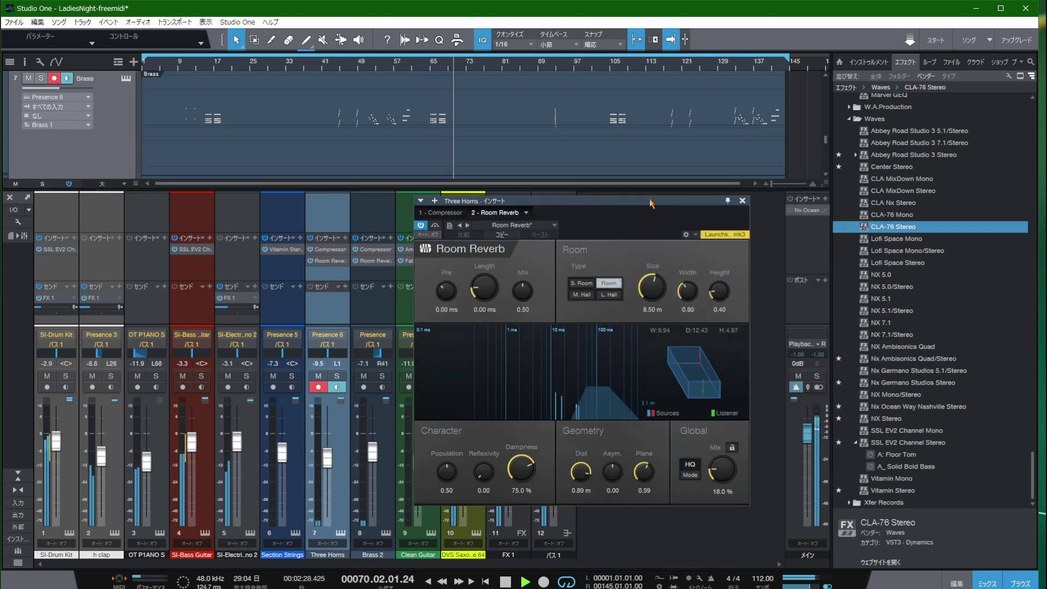
{"action": "left_click", "coordinate": [742, 200]}
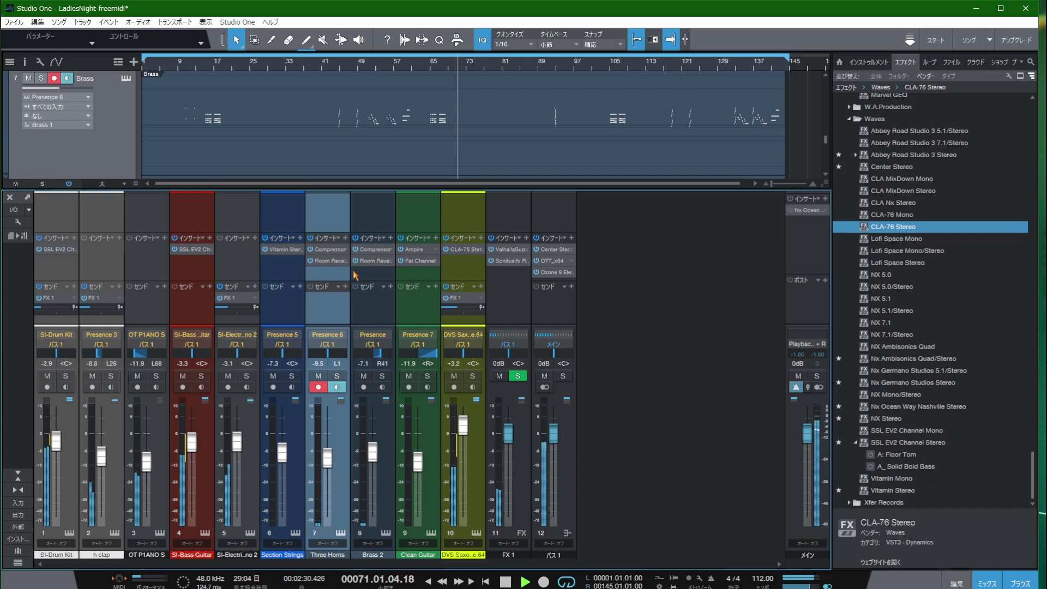
Step: Inspect the Clean Guitar channel's Presence instrument with its FX A and FX B pages, then show its Ampire insert
{"action": "left_click", "coordinate": [437, 532]}
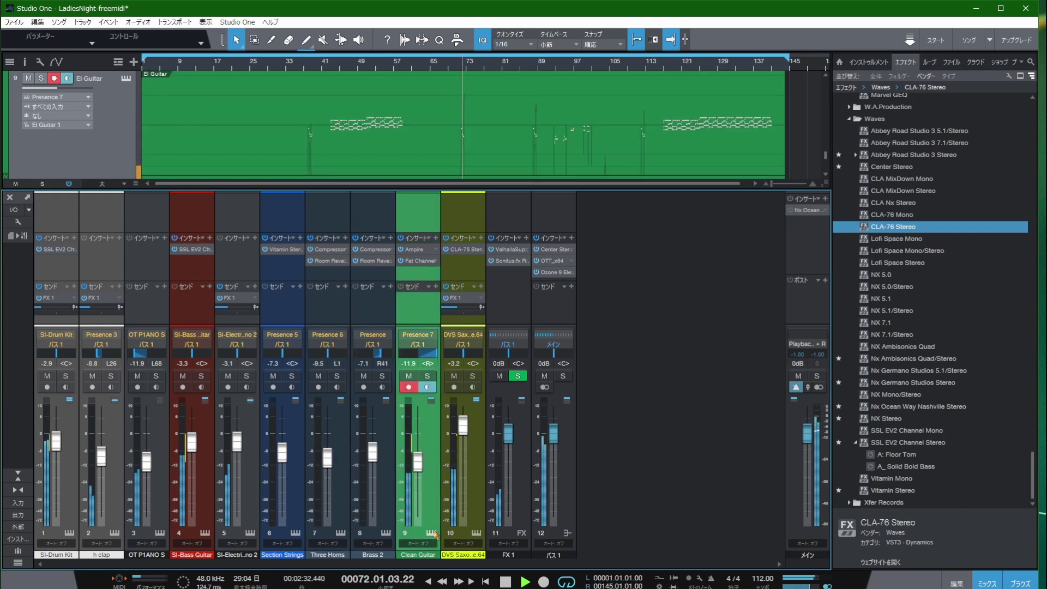
{"action": "left_click", "coordinate": [432, 532]}
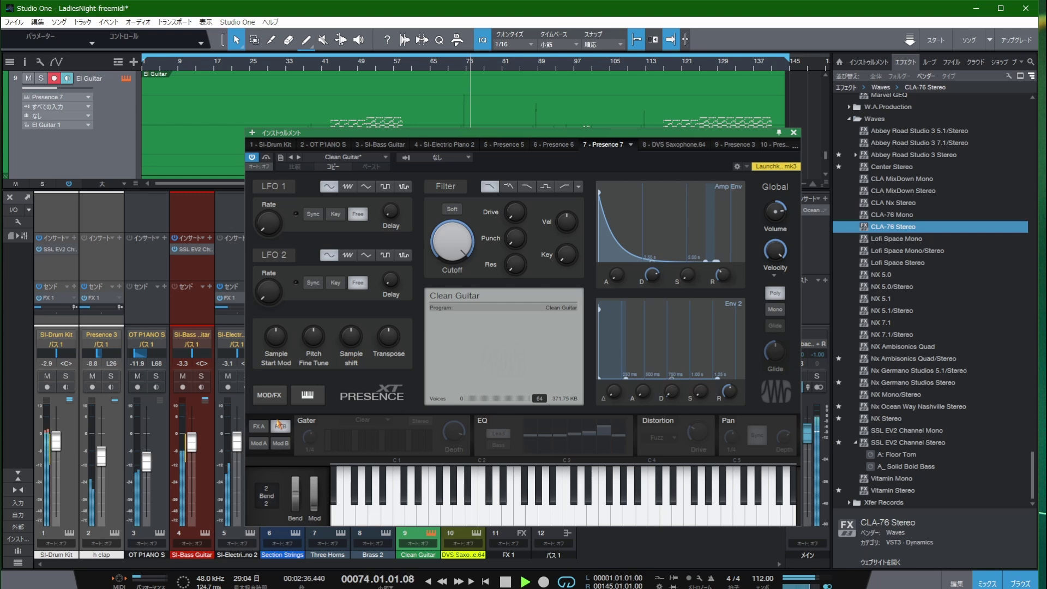
{"action": "left_click", "coordinate": [258, 426]}
{"action": "left_click", "coordinate": [280, 426]}
{"action": "left_click", "coordinate": [257, 427]}
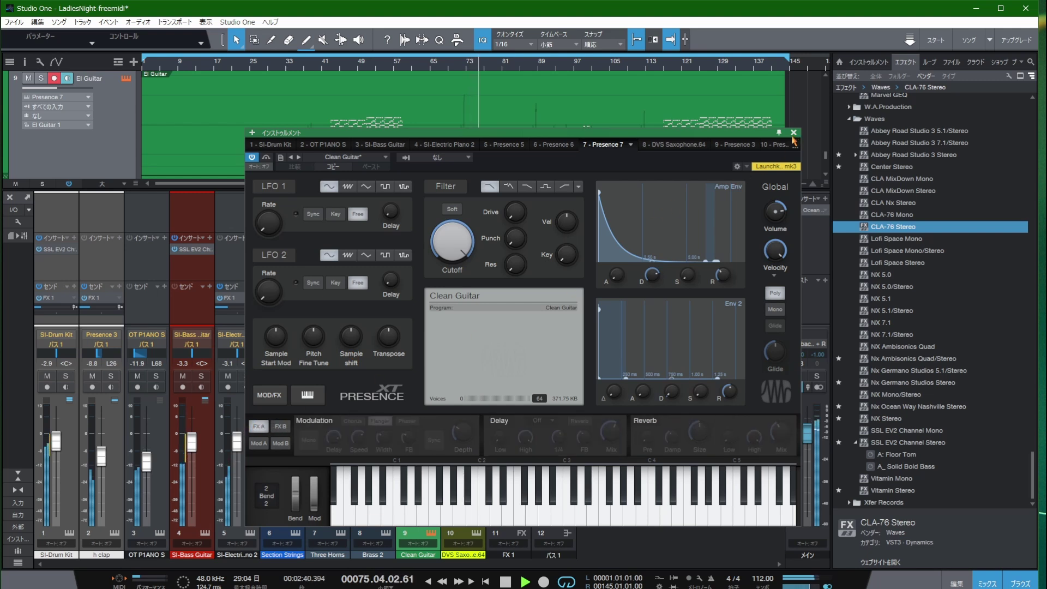
{"action": "left_click", "coordinate": [793, 133]}
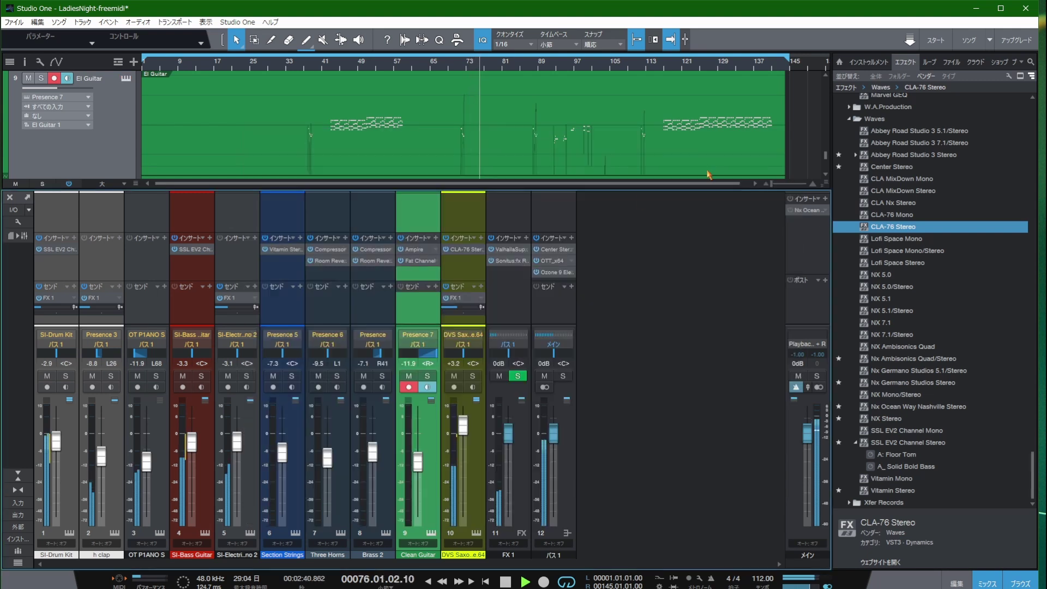
{"action": "left_click", "coordinate": [410, 251]}
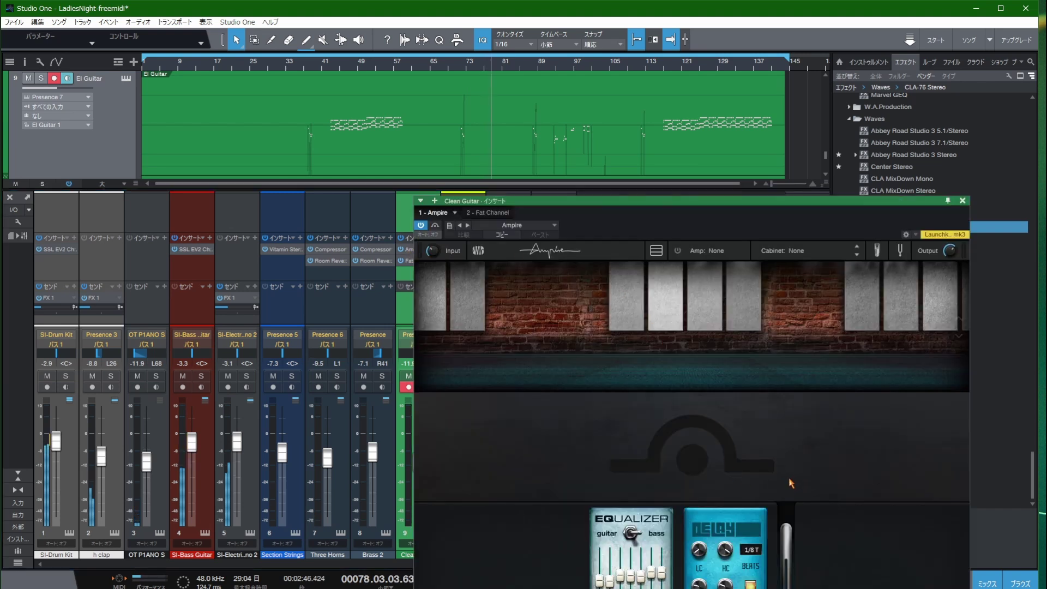
Step: Close the Ampire view, then inspect the Clean Guitar channel's Fat Channel insert and close its window
{"action": "left_click", "coordinate": [962, 201]}
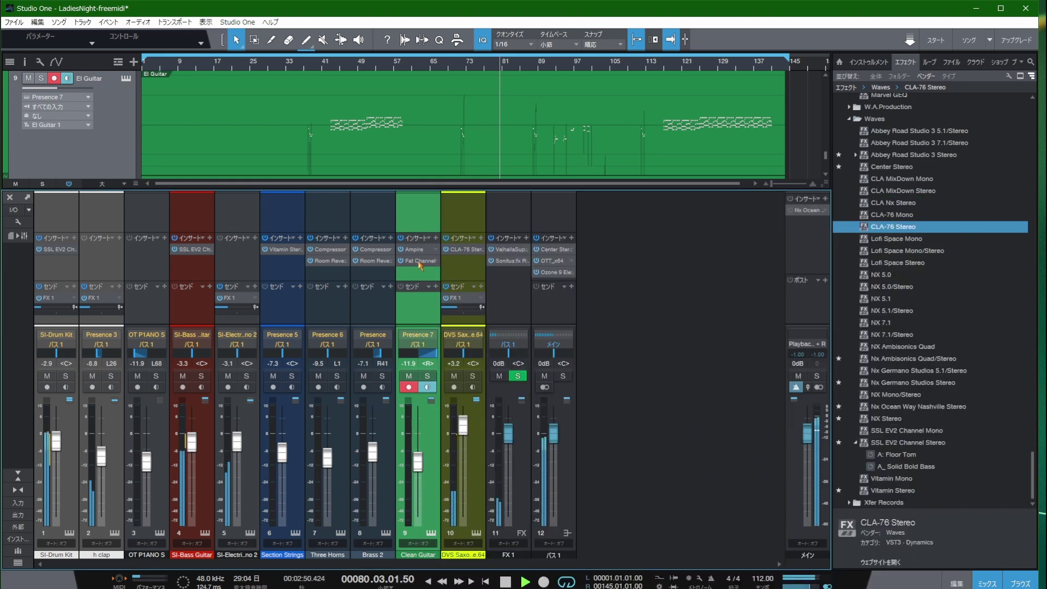
{"action": "left_click", "coordinate": [420, 264]}
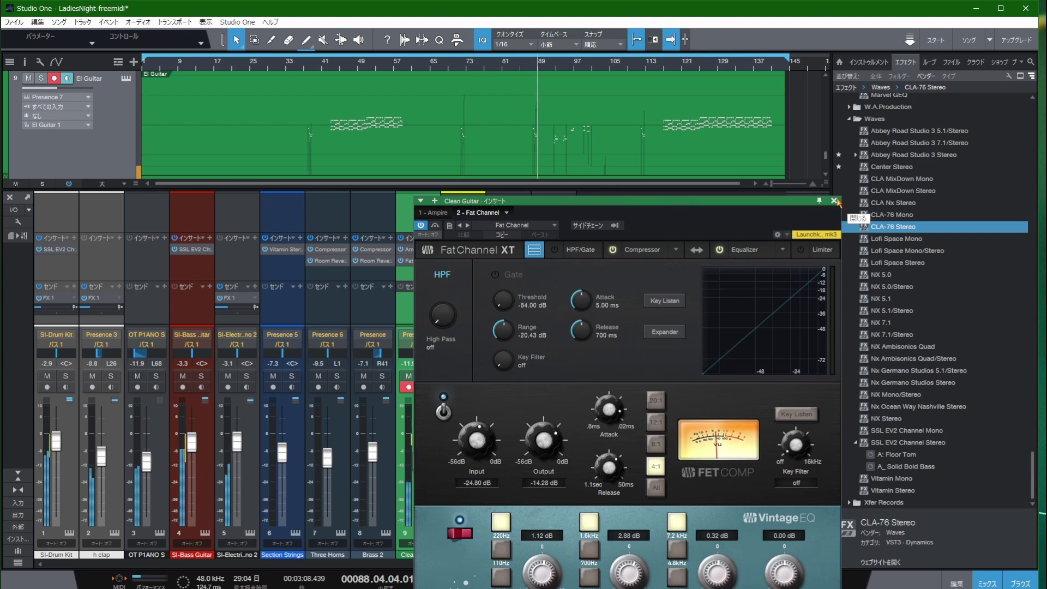
{"action": "left_click", "coordinate": [835, 201]}
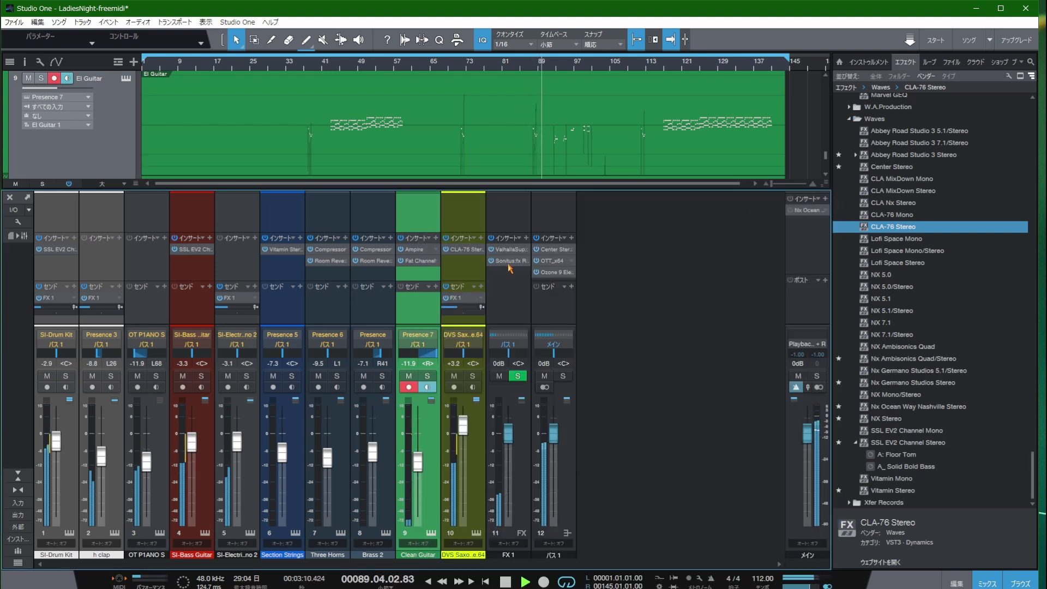
Step: Inspect the sax channel's DVS Saxophone instrument and its CLA-76 Stereo insert, closing each window
{"action": "left_click", "coordinate": [469, 226]}
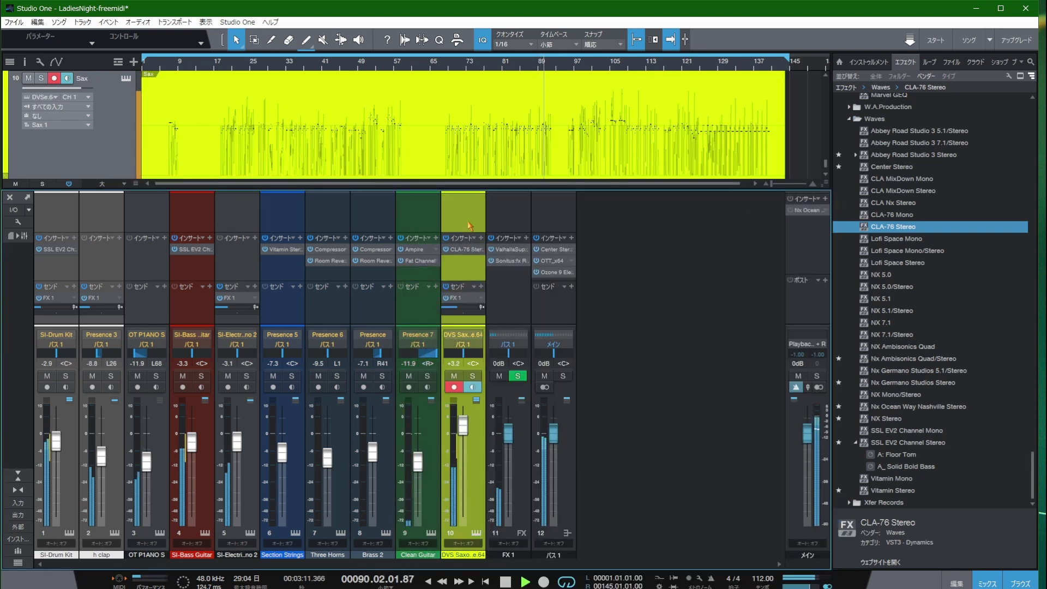
{"action": "left_click", "coordinate": [479, 534]}
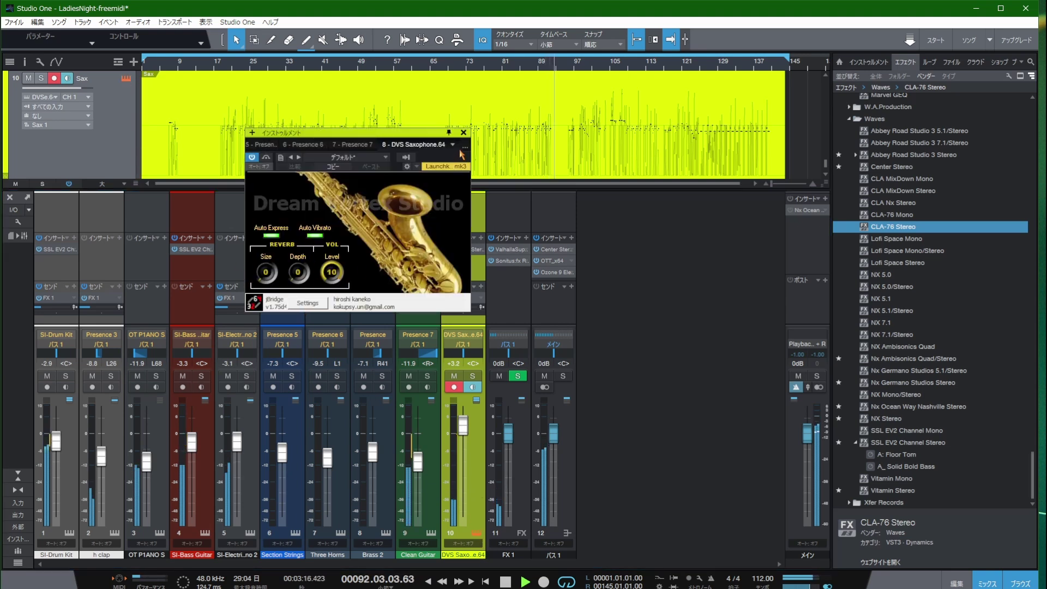
{"action": "left_click", "coordinate": [463, 132]}
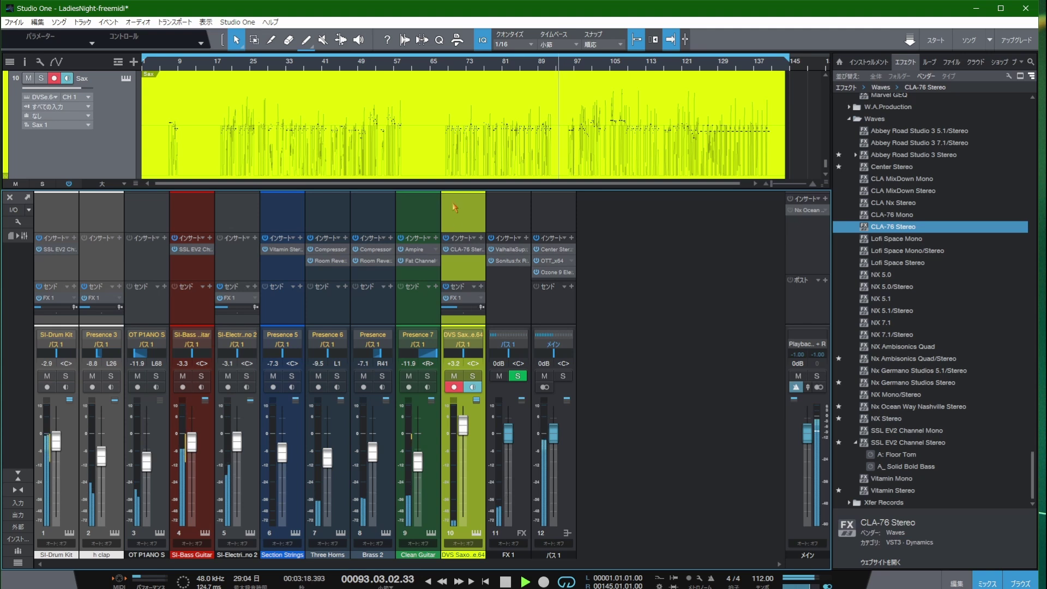
{"action": "left_click", "coordinate": [454, 254]}
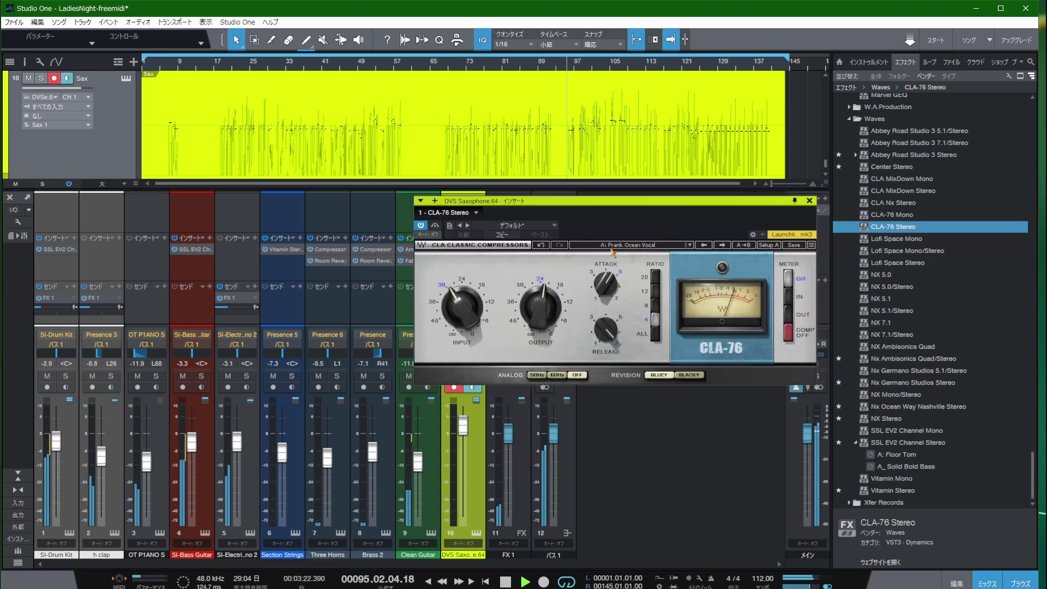
{"action": "left_click", "coordinate": [810, 200]}
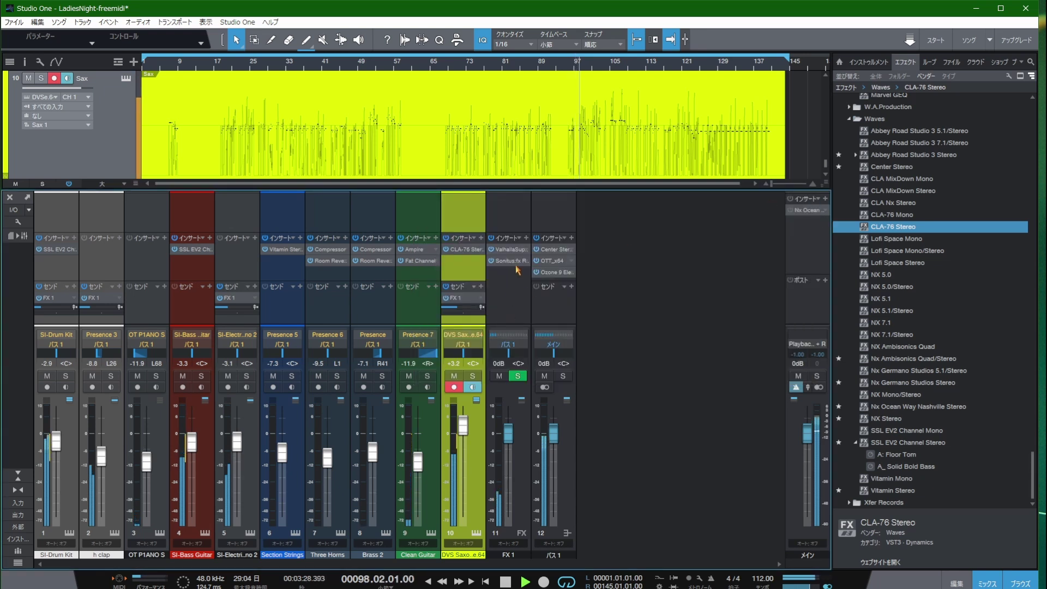
Step: Inspect the FX 1 channel's ValhallaSupermassive and Sonitus:fx Reverb inserts, including the reverb's Aux bus presets, and close the insert window
{"action": "left_click", "coordinate": [513, 226]}
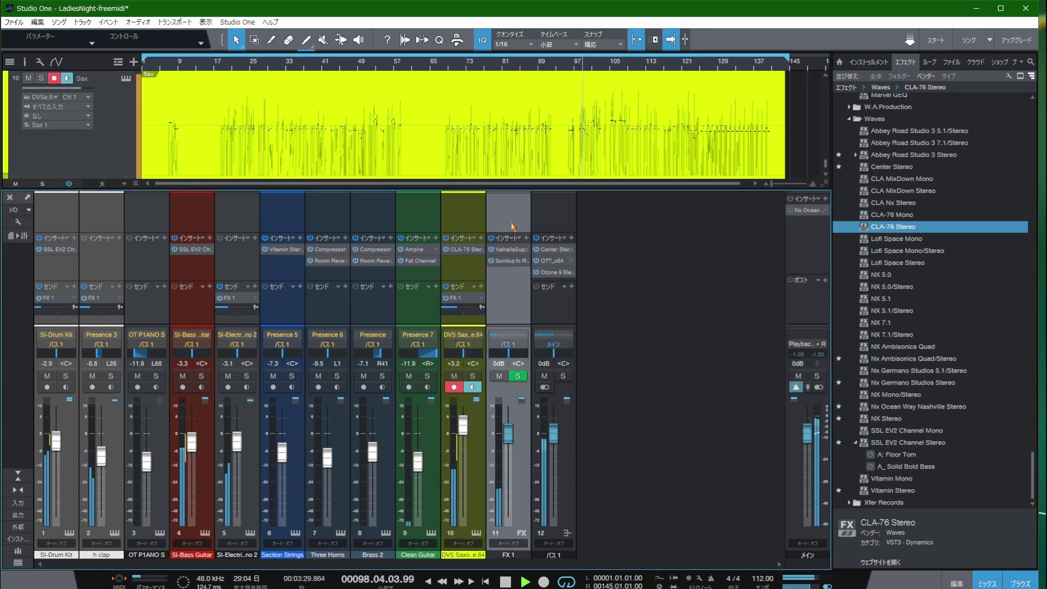
{"action": "left_click", "coordinate": [509, 255]}
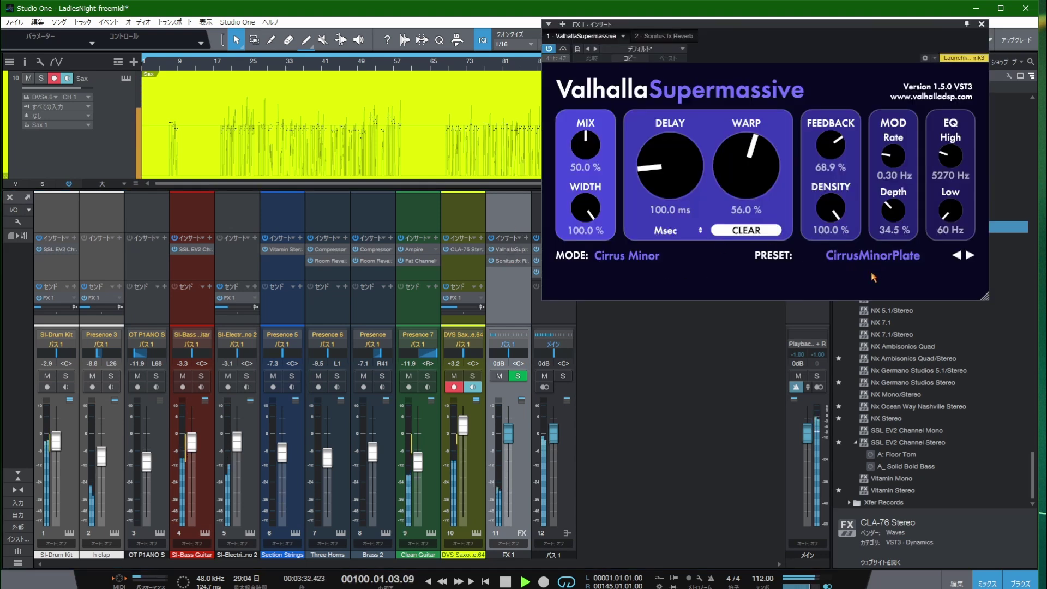
{"action": "left_click", "coordinate": [508, 262]}
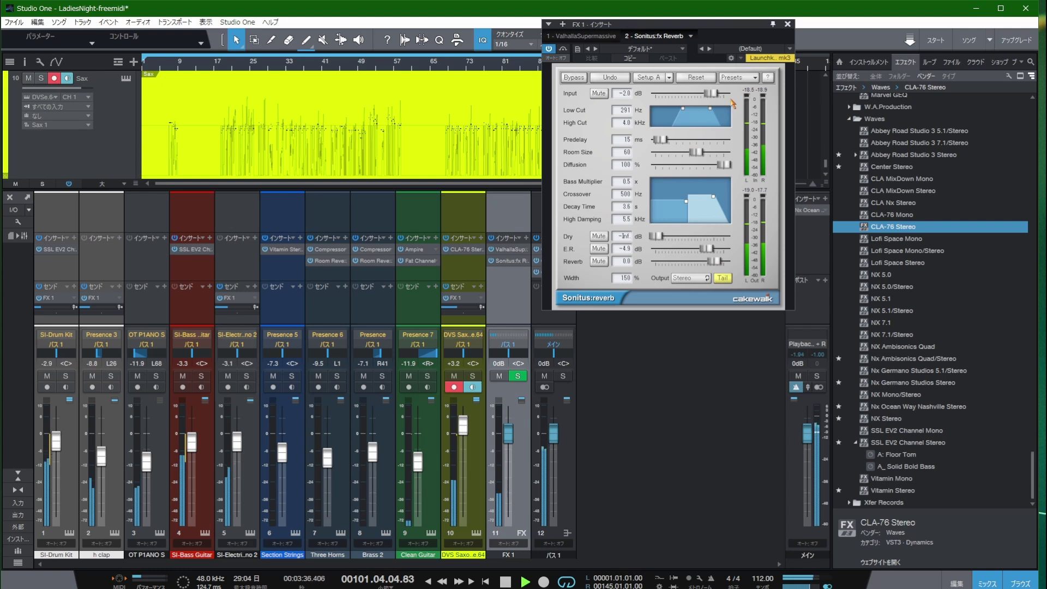
{"action": "left_click", "coordinate": [756, 78]}
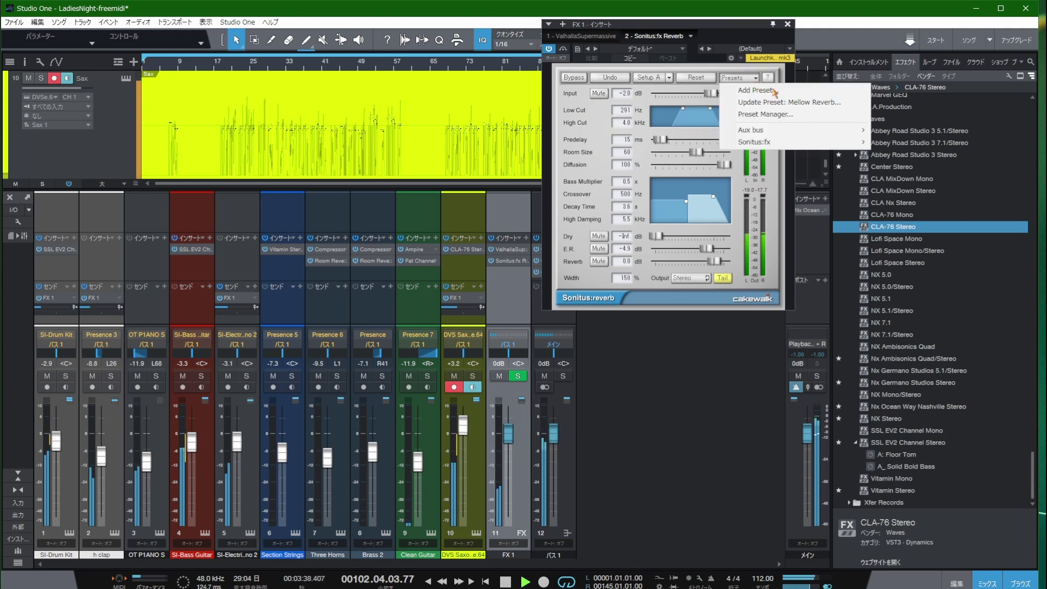
{"action": "mouse_move", "coordinate": [774, 132]}
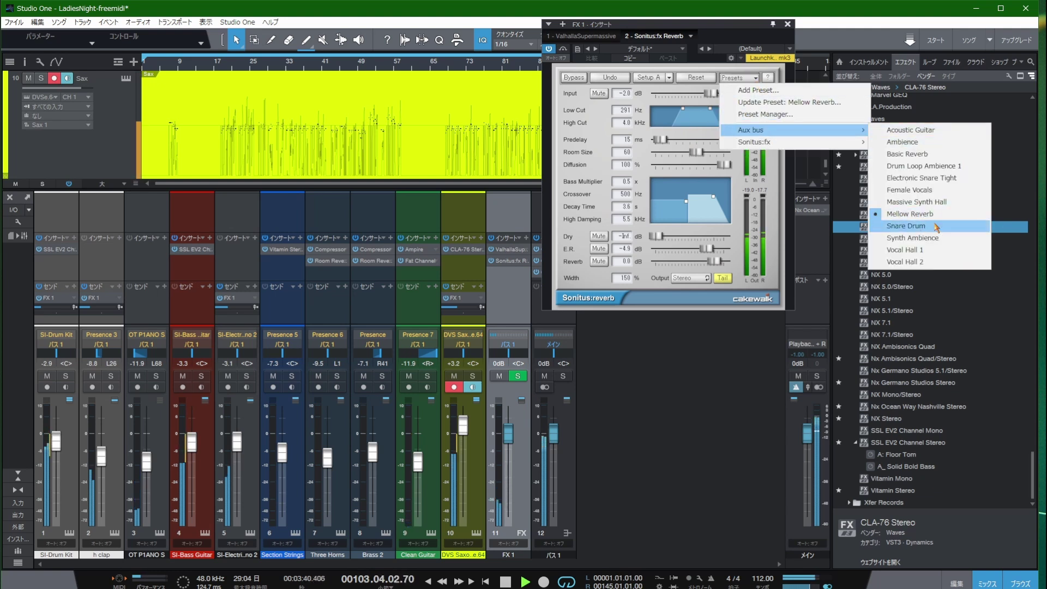
{"action": "left_click", "coordinate": [678, 110]}
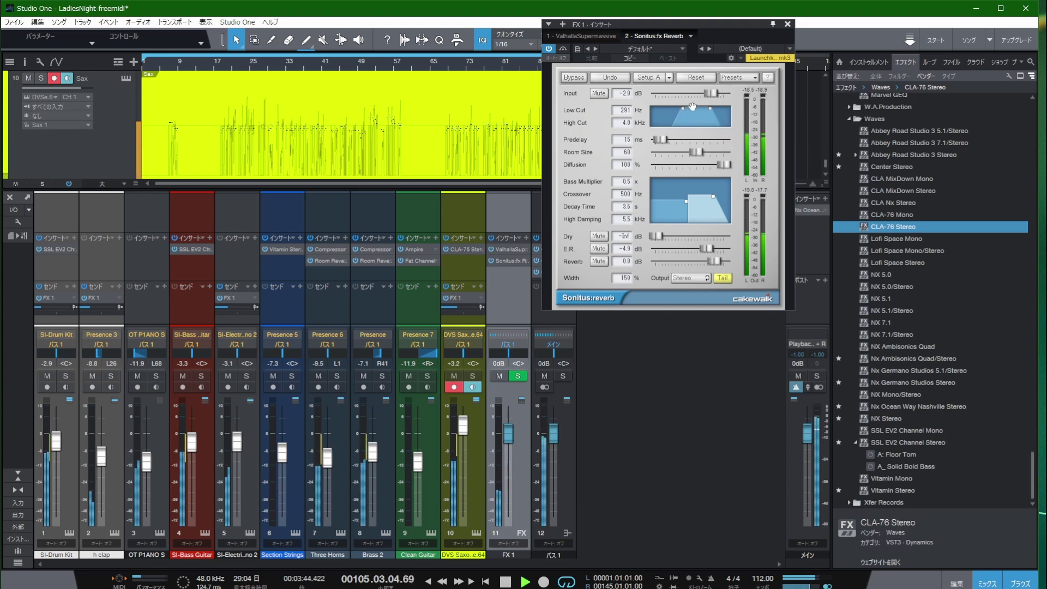
{"action": "left_click", "coordinate": [788, 24]}
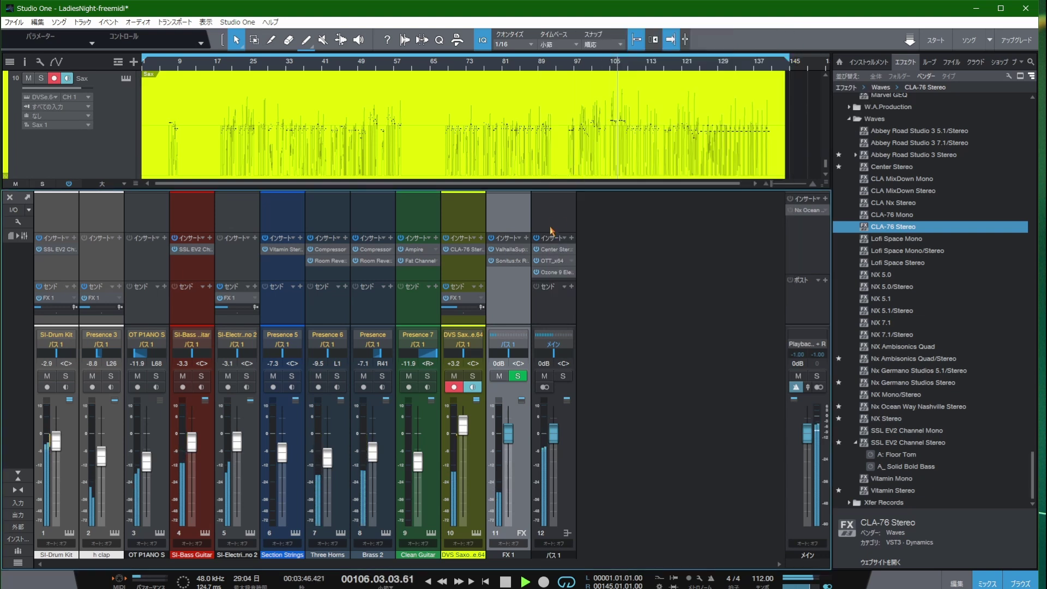
Step: Inspect the Center Stereo and OTT_x64 inserts on the bus channel beside FX 1, closing each window
{"action": "left_click", "coordinate": [552, 257]}
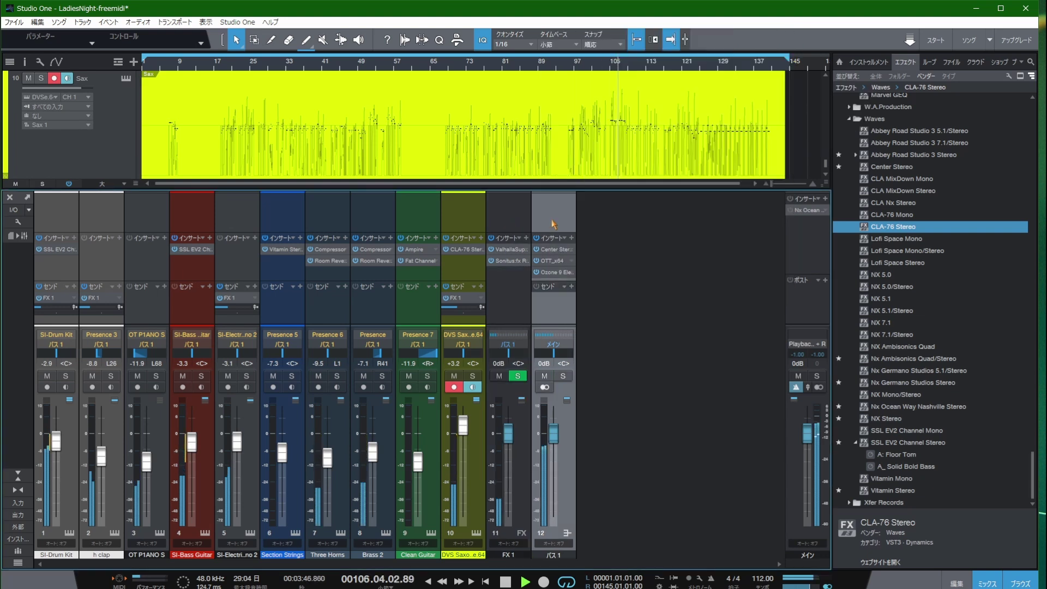
{"action": "left_click", "coordinate": [546, 254]}
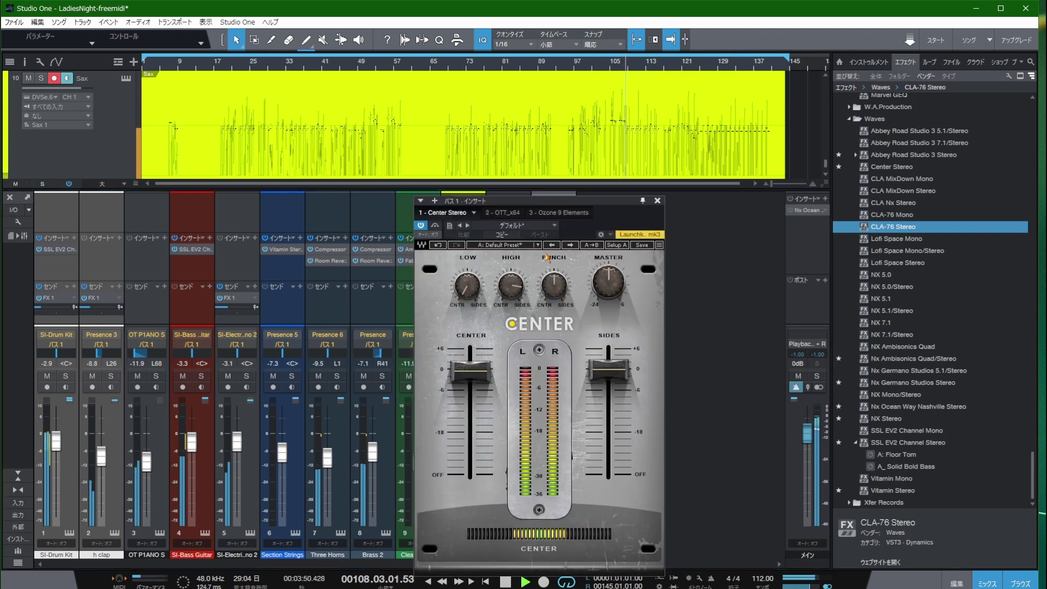
{"action": "left_click", "coordinate": [657, 201]}
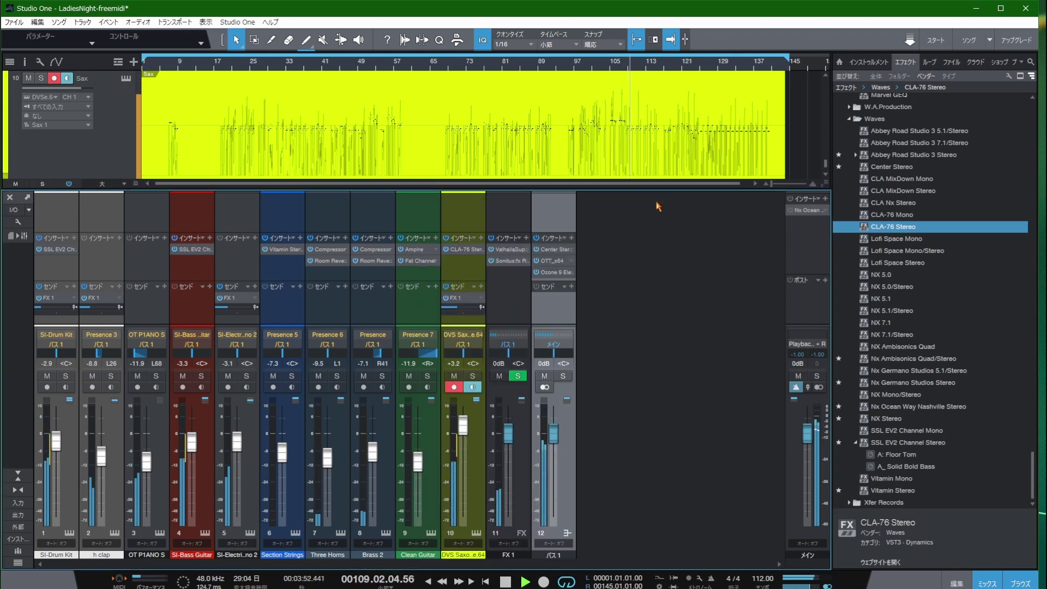
{"action": "left_click", "coordinate": [546, 267]}
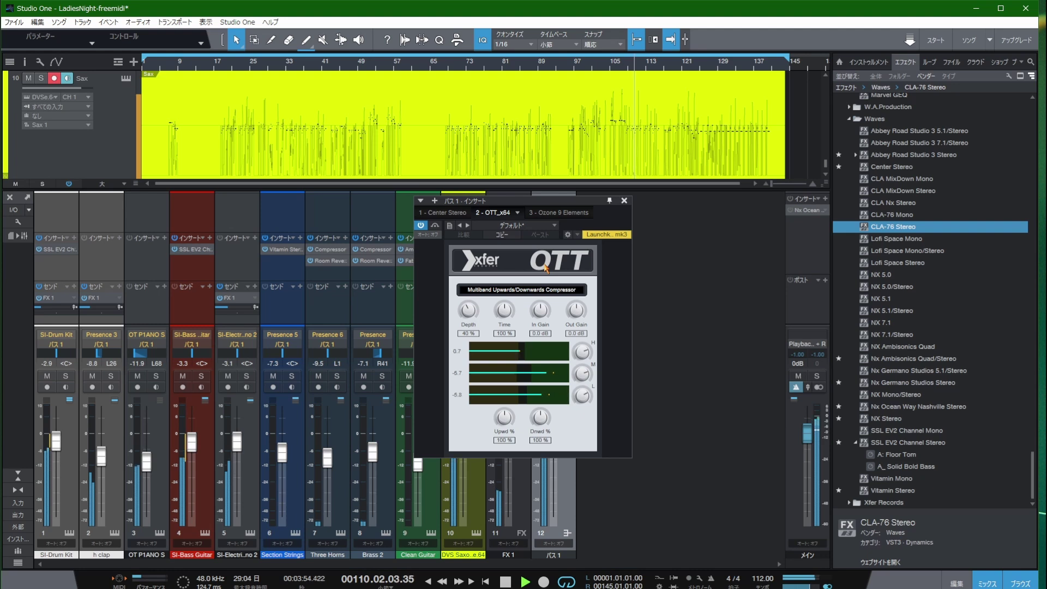
{"action": "left_click", "coordinate": [624, 201]}
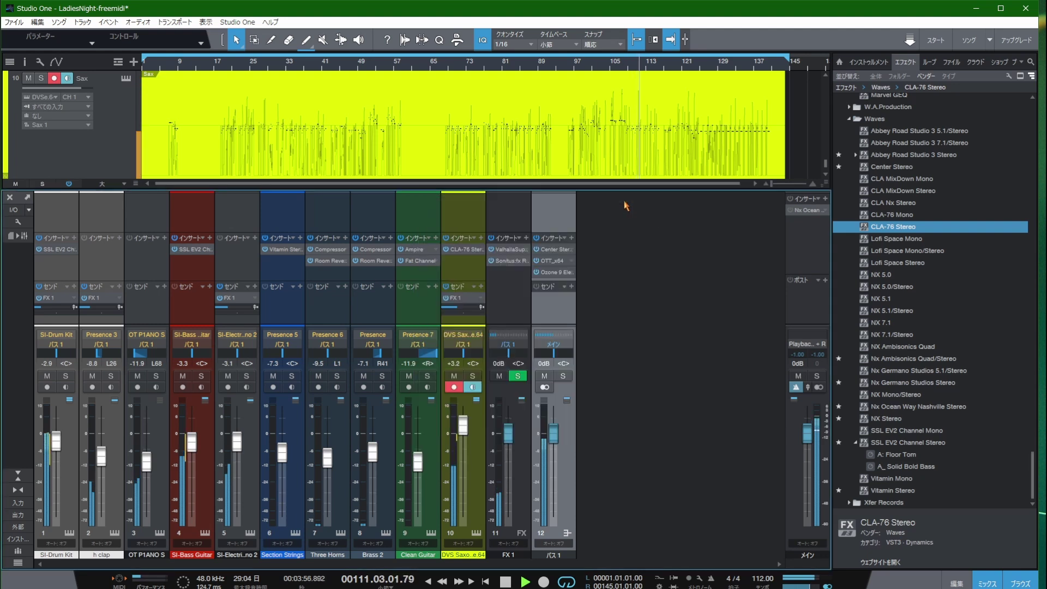
Step: Inspect the Maximizer, Equalizer and Imager modules of the bus channel's Ozone 9 Elements insert, then close its window
{"action": "left_click", "coordinate": [549, 272]}
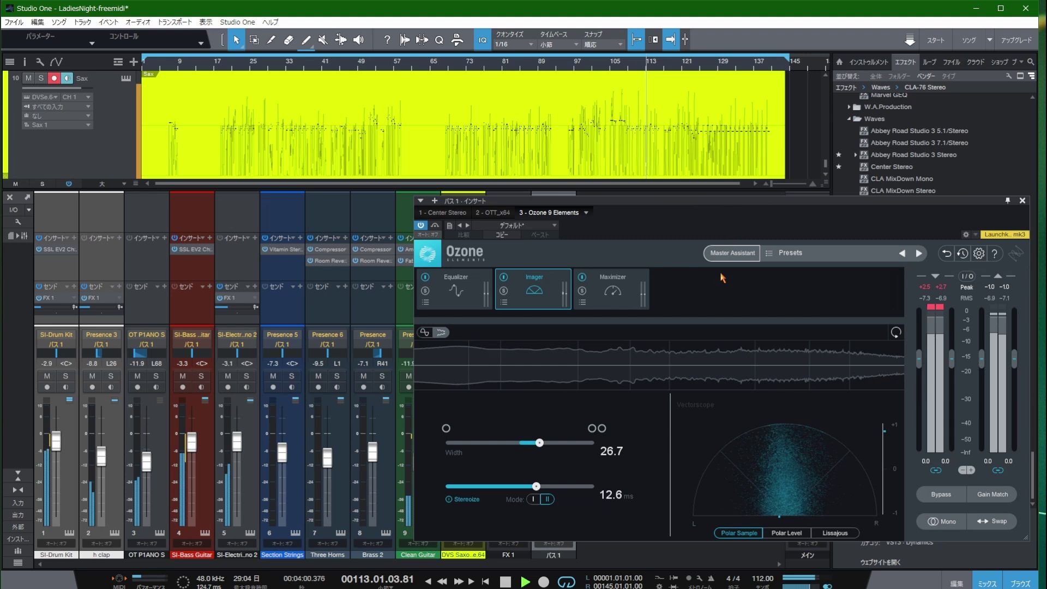
{"action": "left_click", "coordinate": [612, 289]}
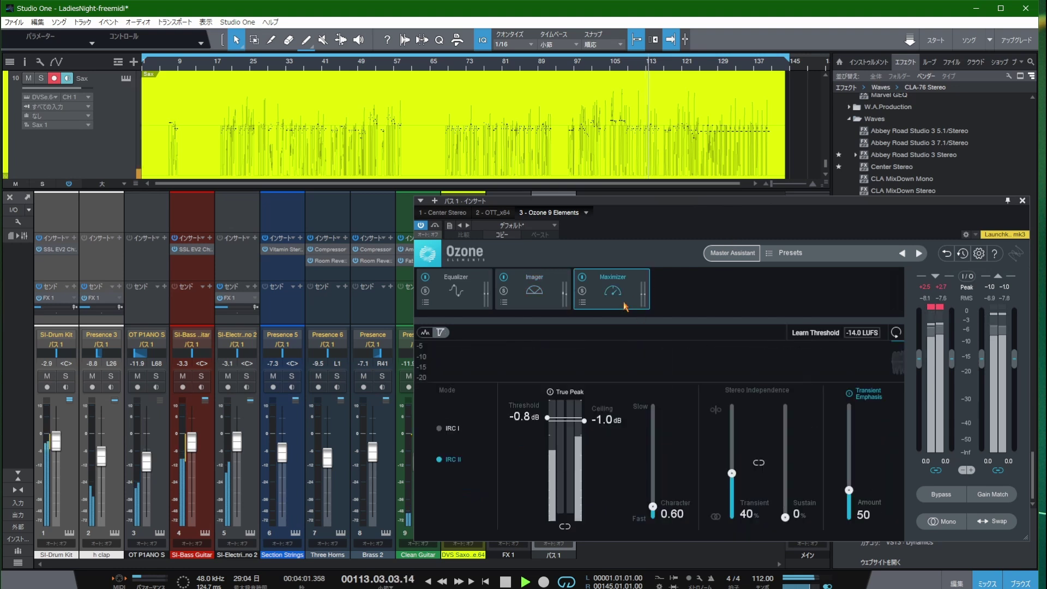
{"action": "left_click", "coordinate": [472, 306]}
{"action": "left_click", "coordinate": [543, 308]}
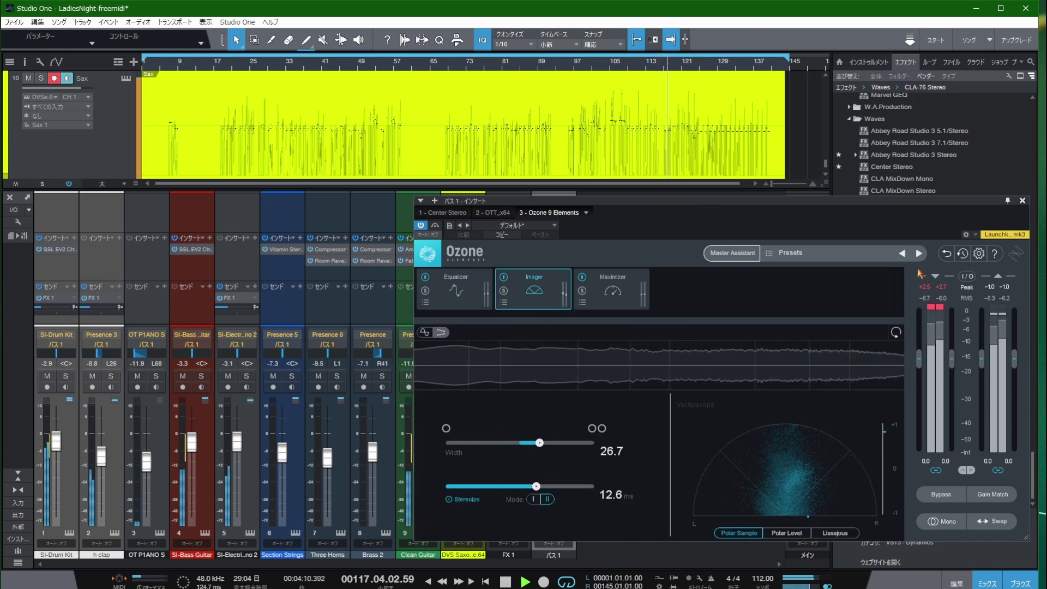
{"action": "left_click", "coordinate": [1023, 200]}
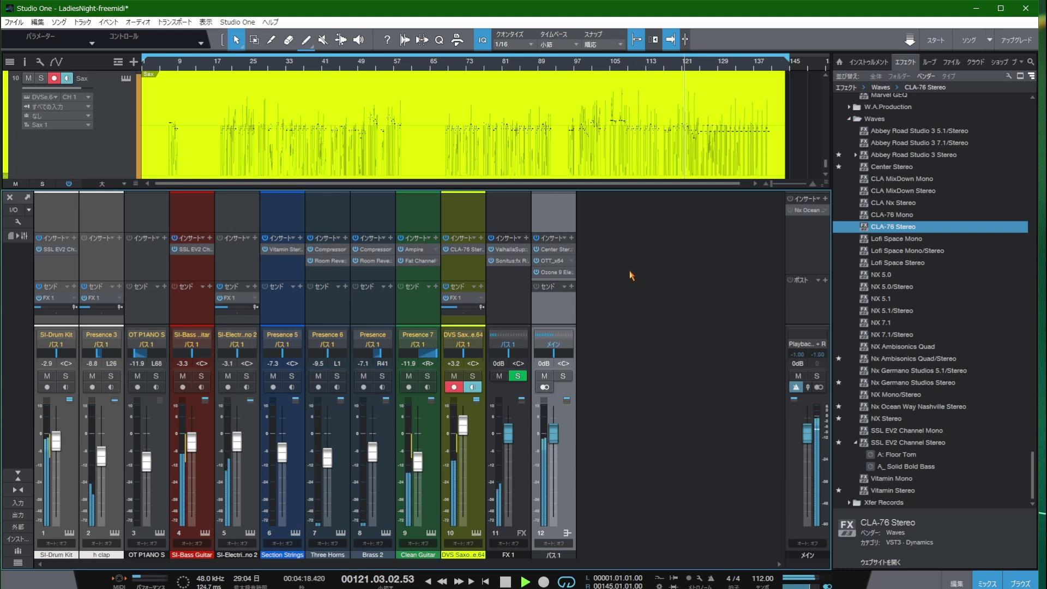
Step: Show the instrument behind the SI-Drum Kit channel
{"action": "left_click", "coordinate": [59, 219]}
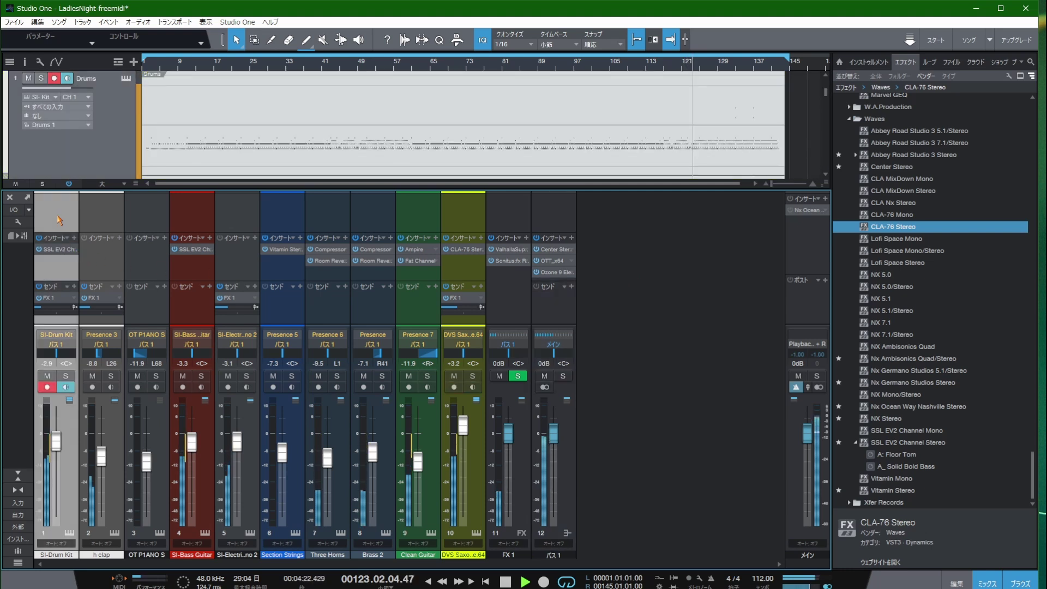
{"action": "left_click", "coordinate": [68, 532]}
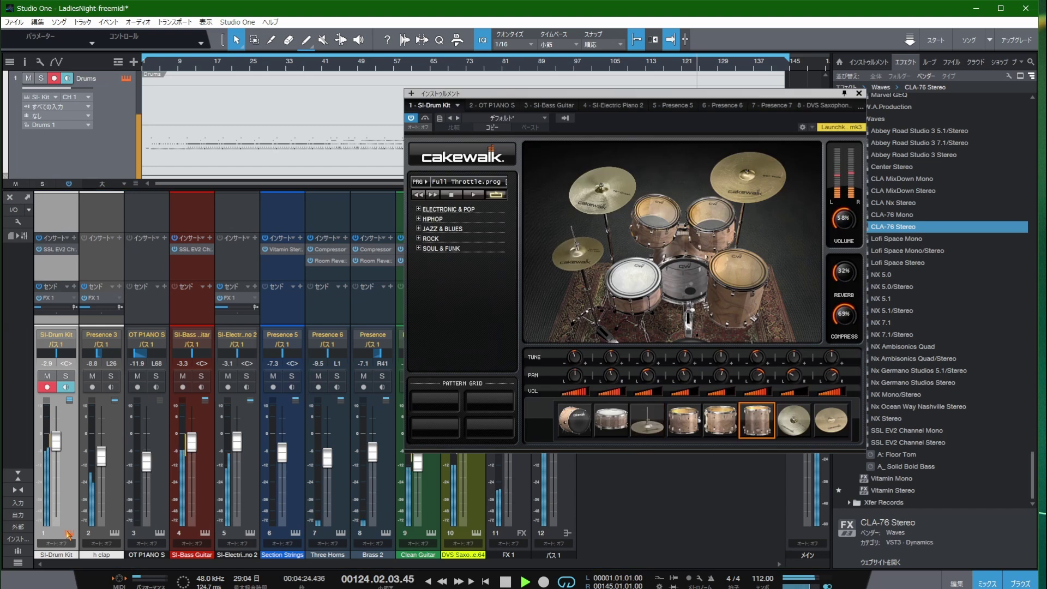